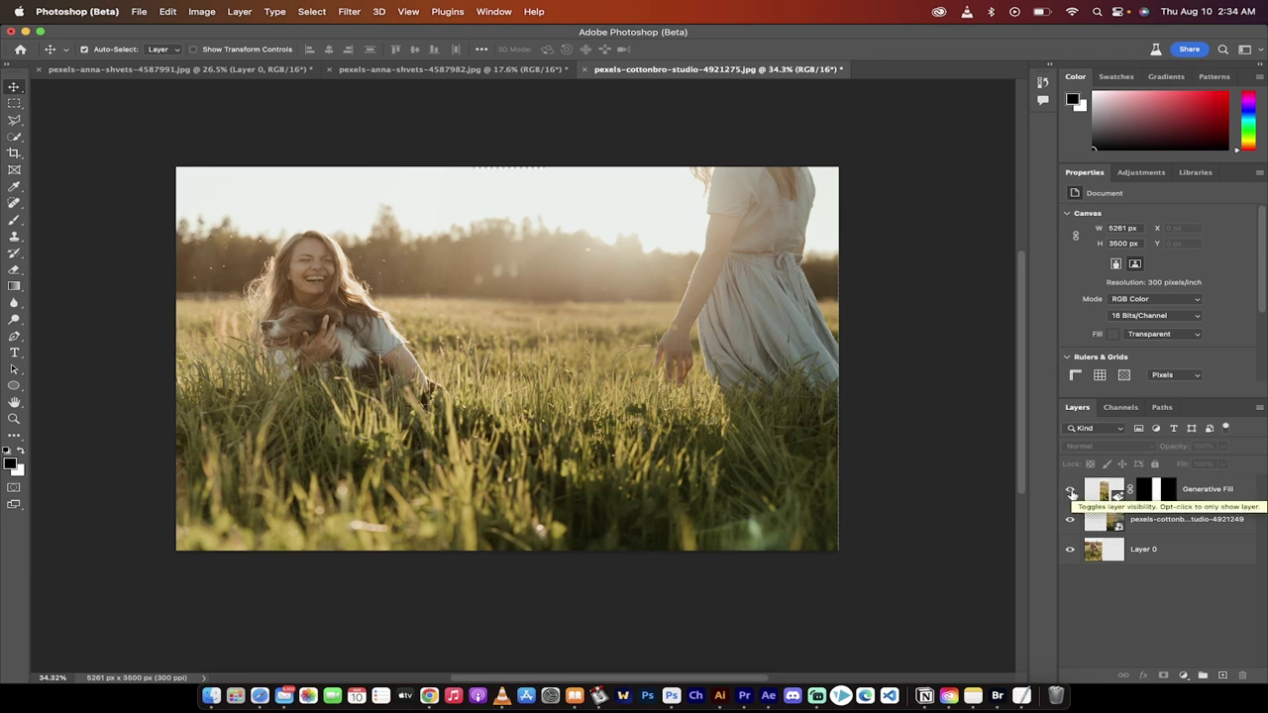
Toggle the Generative Fill and right-hand meadow photo layers off and on to compare the build.
left_click(1070, 490)
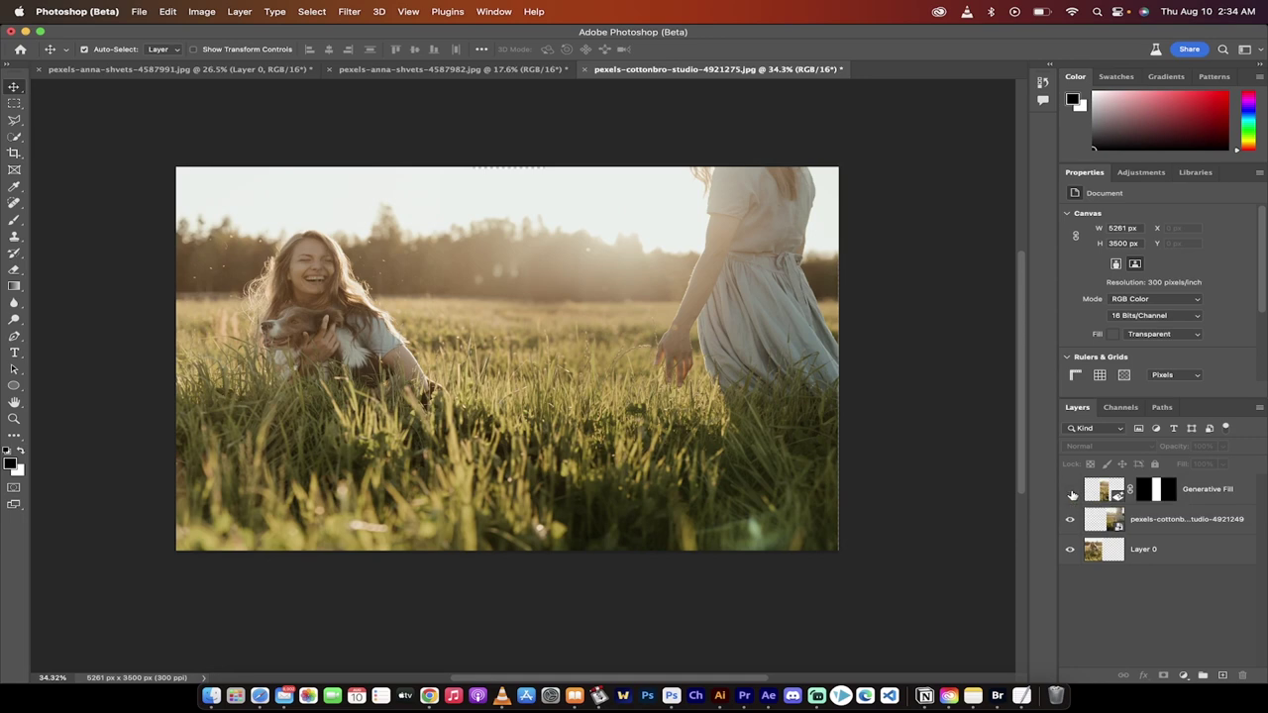
left_click(1070, 519)
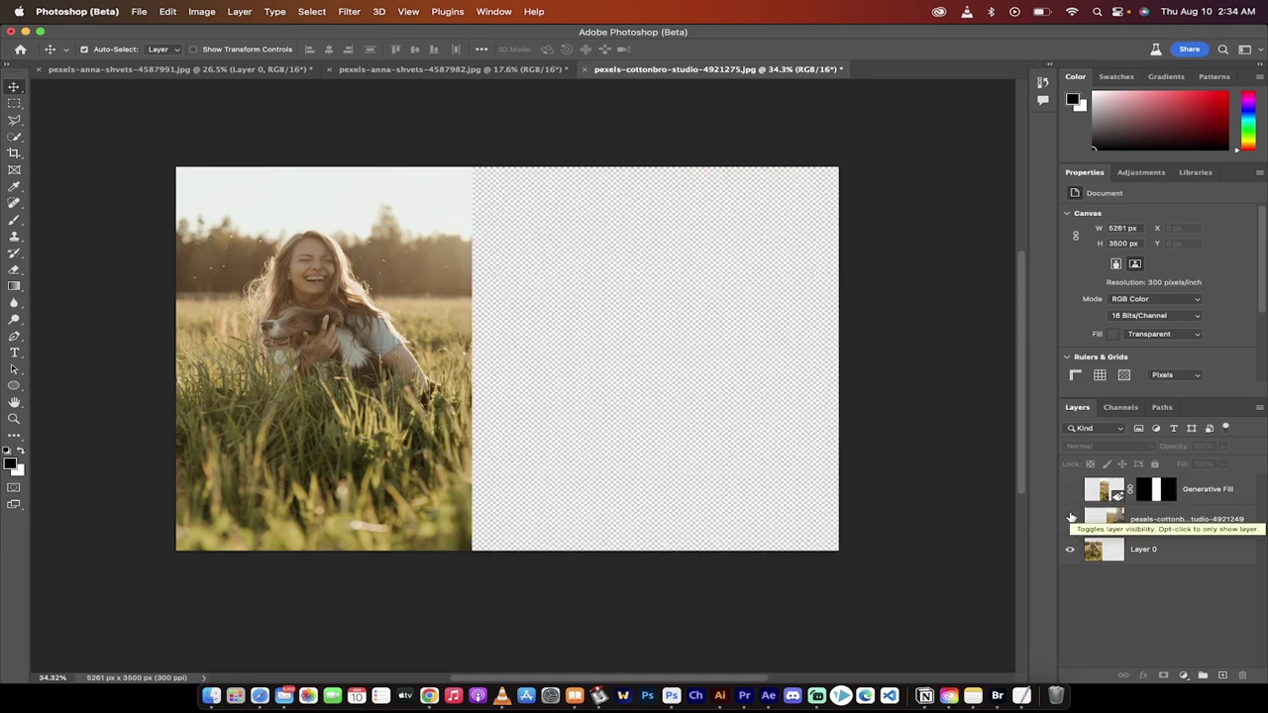
left_click(1069, 519)
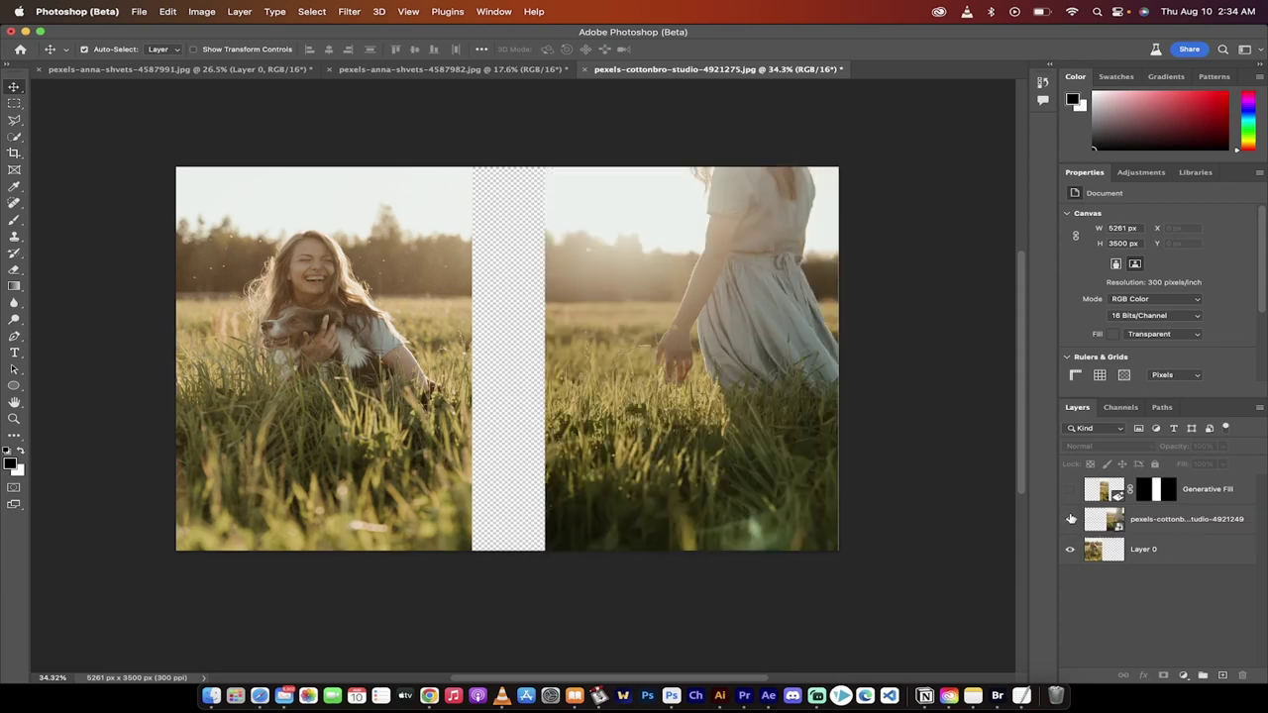
left_click(1070, 489)
left_click(1069, 489)
left_click(1070, 519)
left_click(1069, 519)
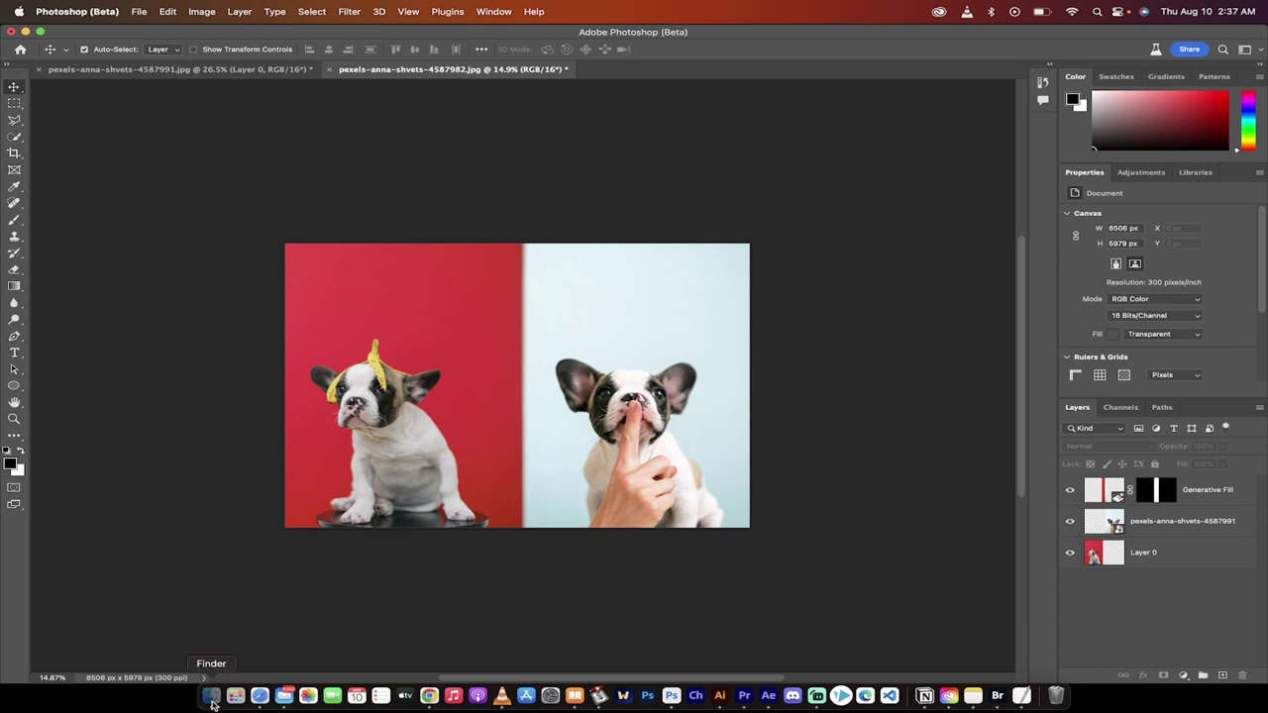
Drag pexels-cottonbro-studio-4921249.jpg from Finder's Pictures folder into Photoshop's Camera Raw.
left_click(211, 697)
left_click(770, 413)
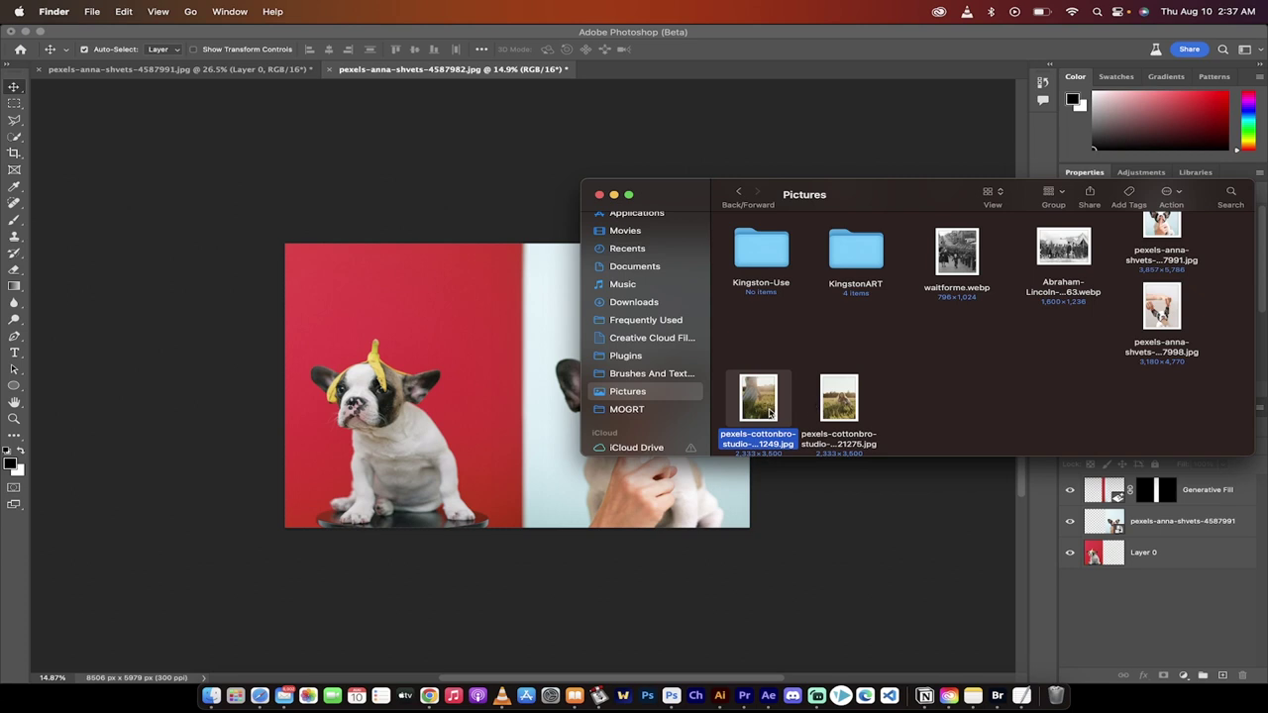
left_click_drag(762, 404, 750, 358)
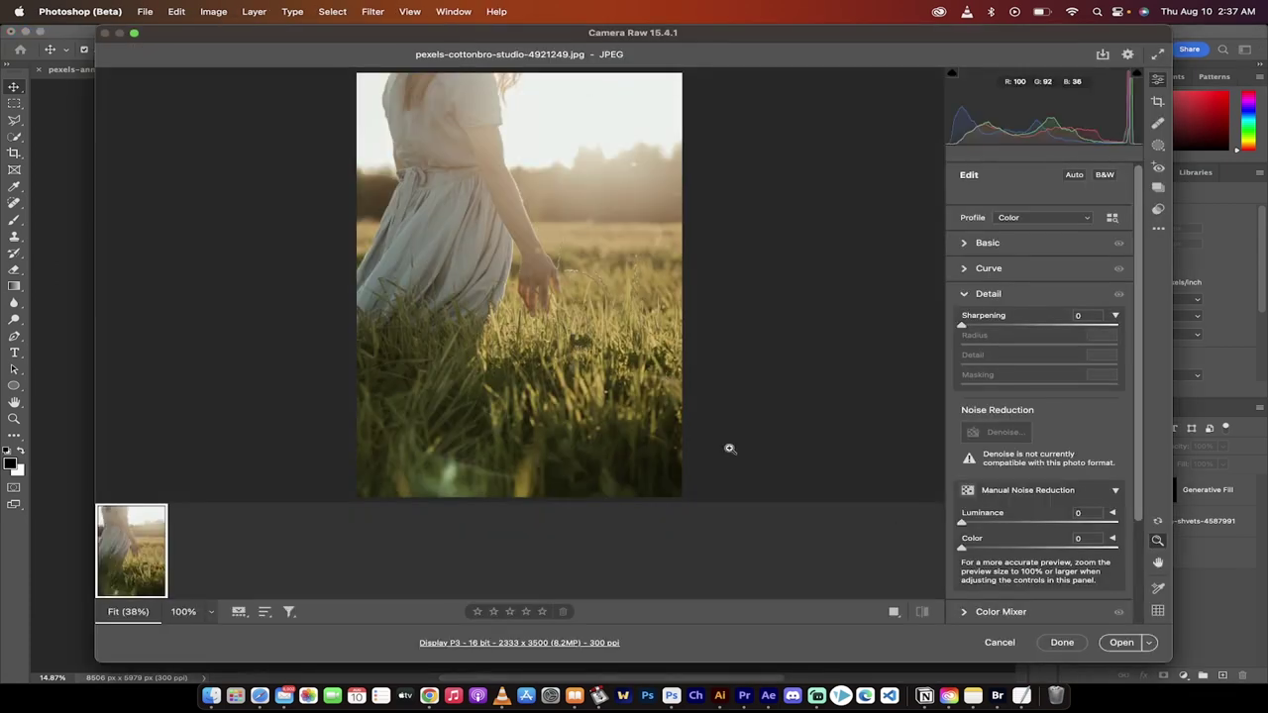
Open the woman-in-dress photo as a document, fit it on screen, and unlock Background into Layer 0.
left_click(1120, 644)
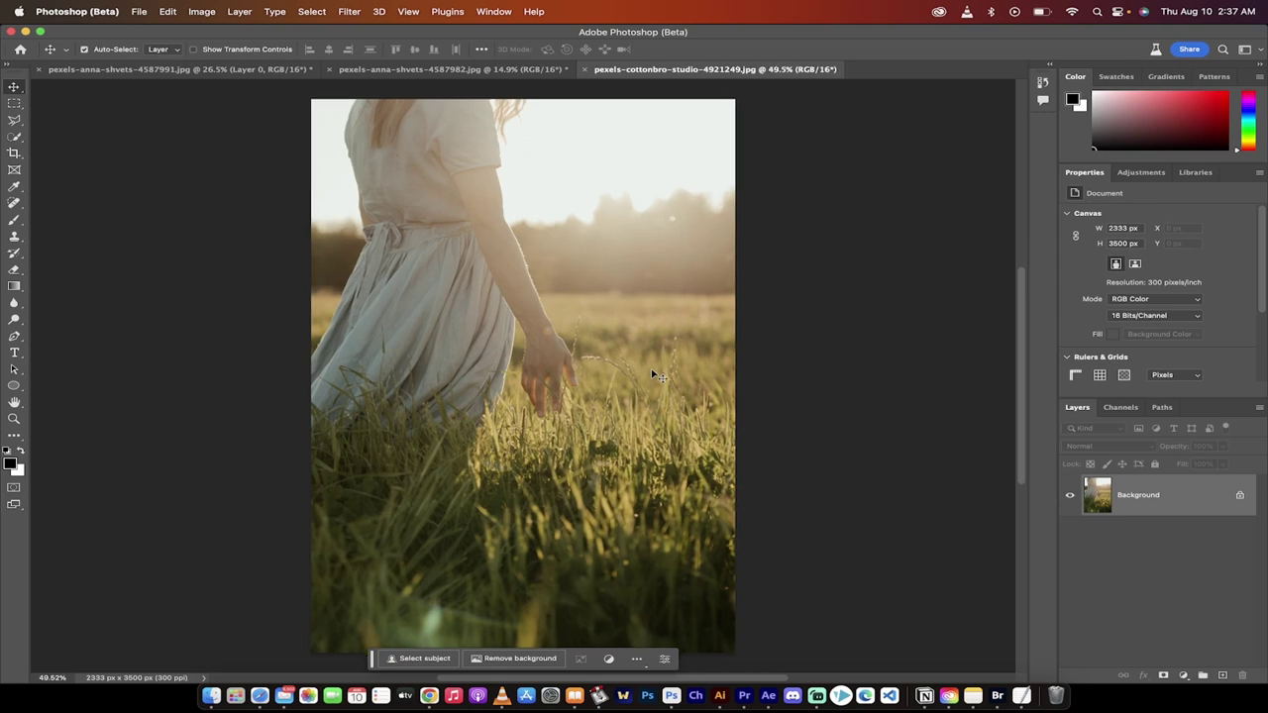
key("super+0")
scroll(651, 373, "down", 1)
scroll(652, 373, "right", 1)
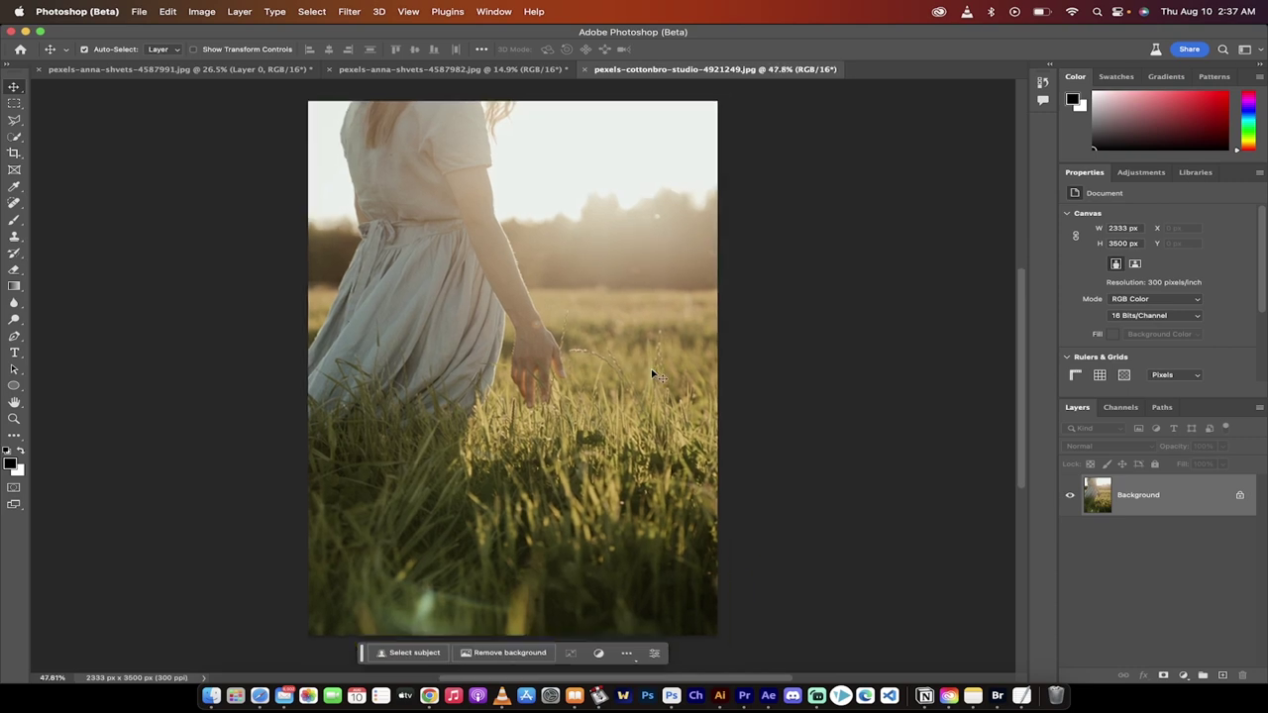
left_click(1241, 498)
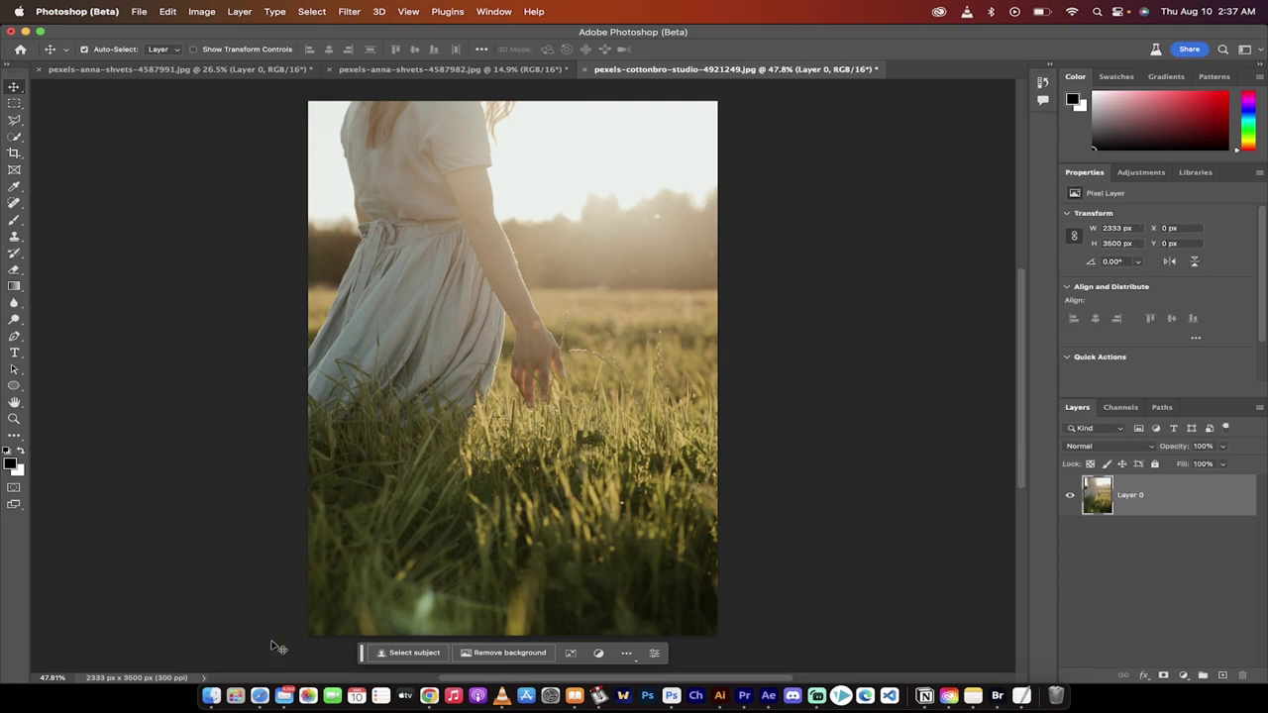
left_click(213, 696)
Place pexels-cottonbro-studio-4921275.jpg as a smart object layer above Layer 0, sized to the canvas.
left_click(852, 399)
left_click_drag(854, 399, 522, 371)
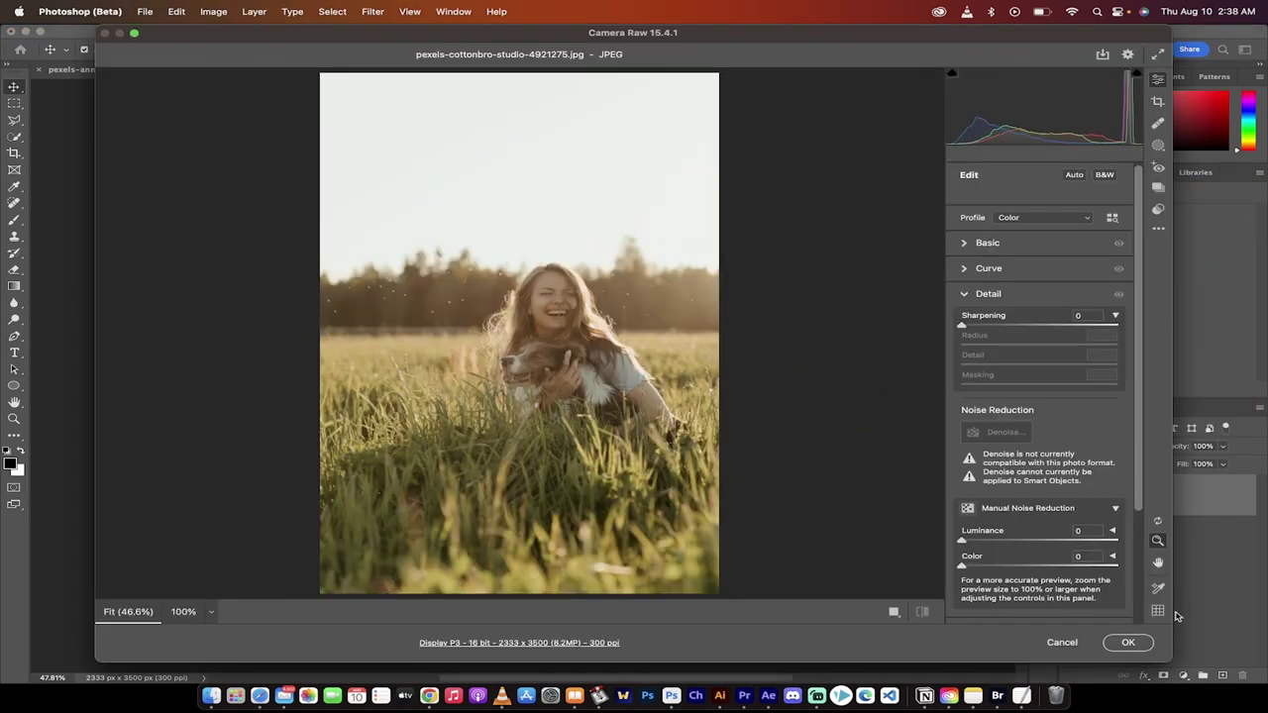
left_click(1127, 642)
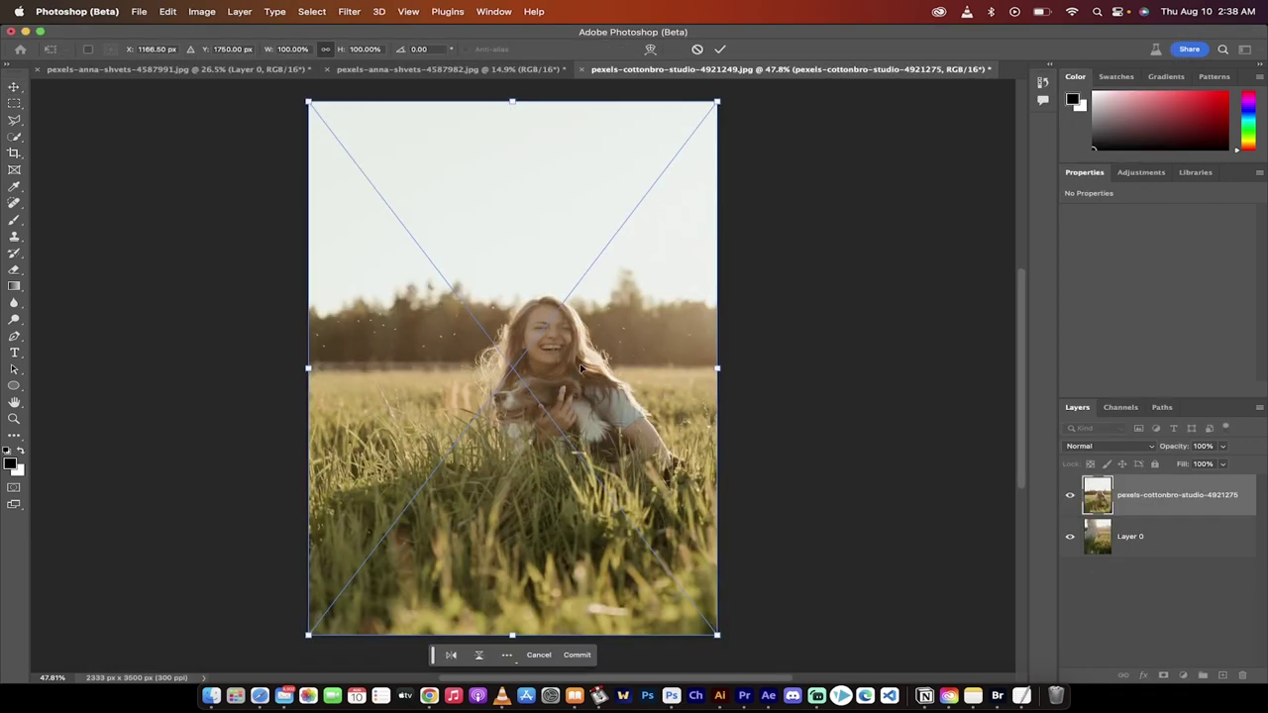
scroll(583, 370, "down", 3)
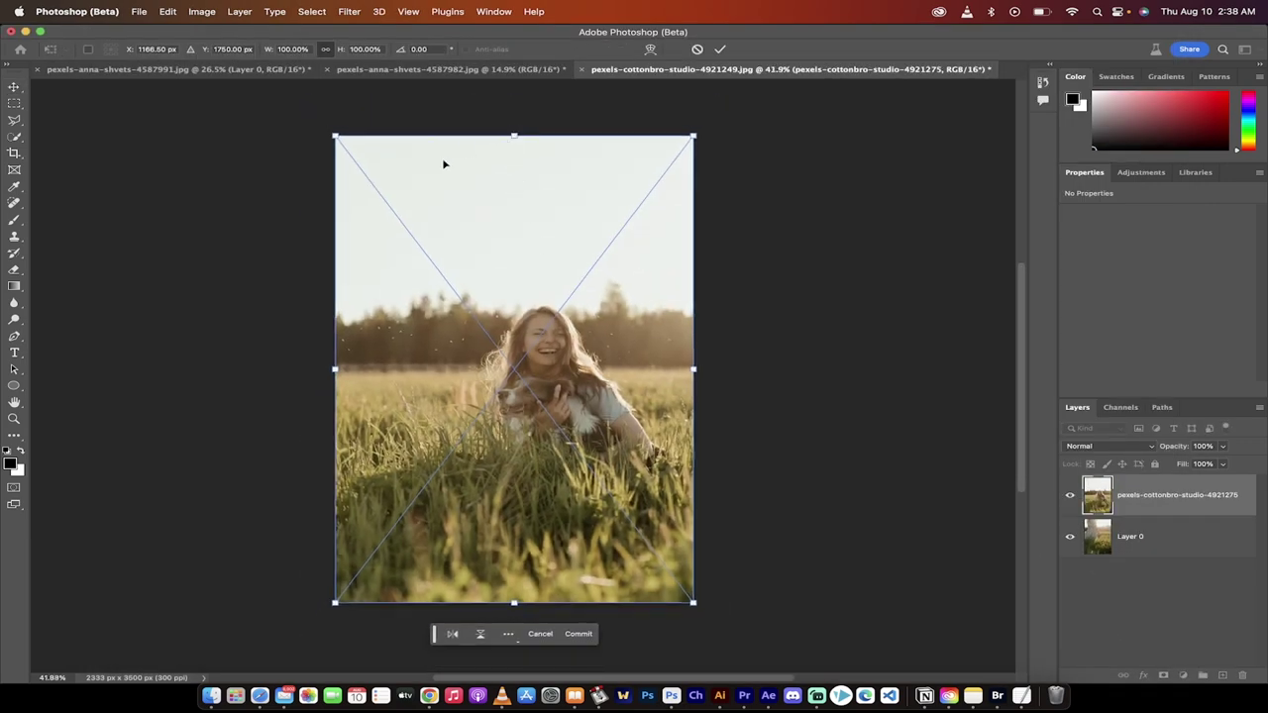
mouse_move(700, 129)
left_mouse_down()
mouse_move(709, 120)
mouse_move(700, 140)
left_mouse_up()
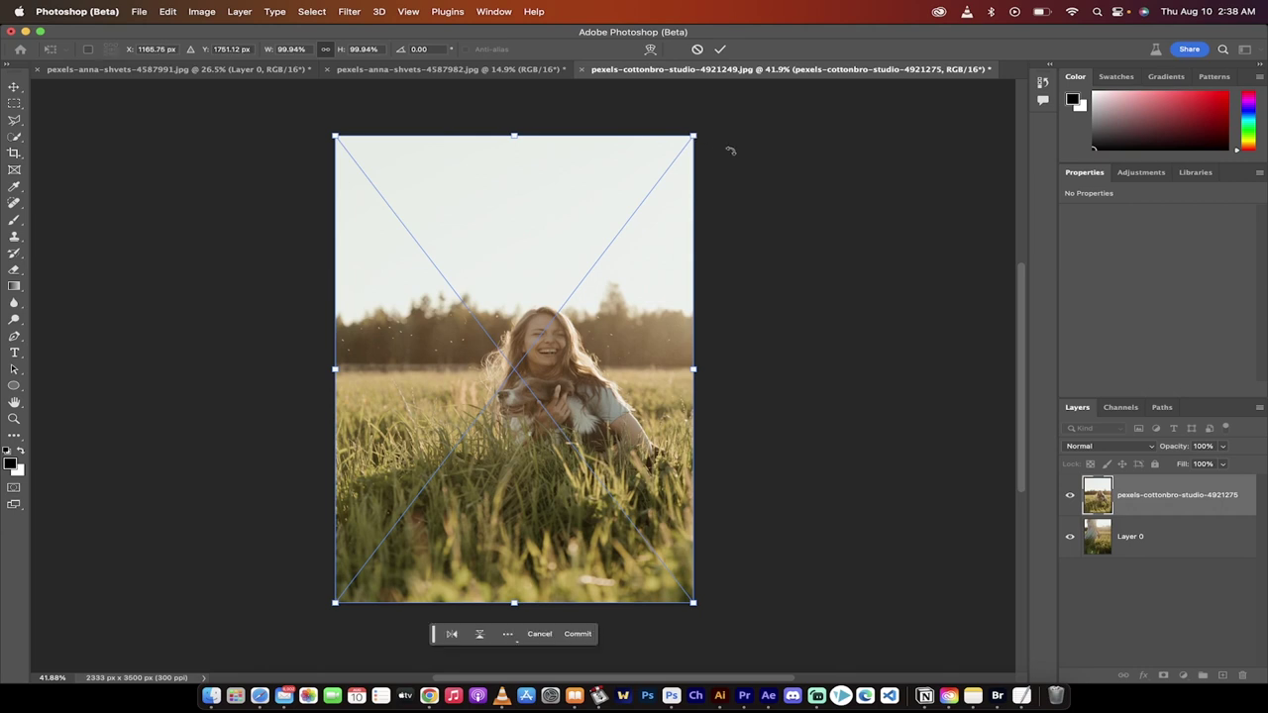
key("Return")
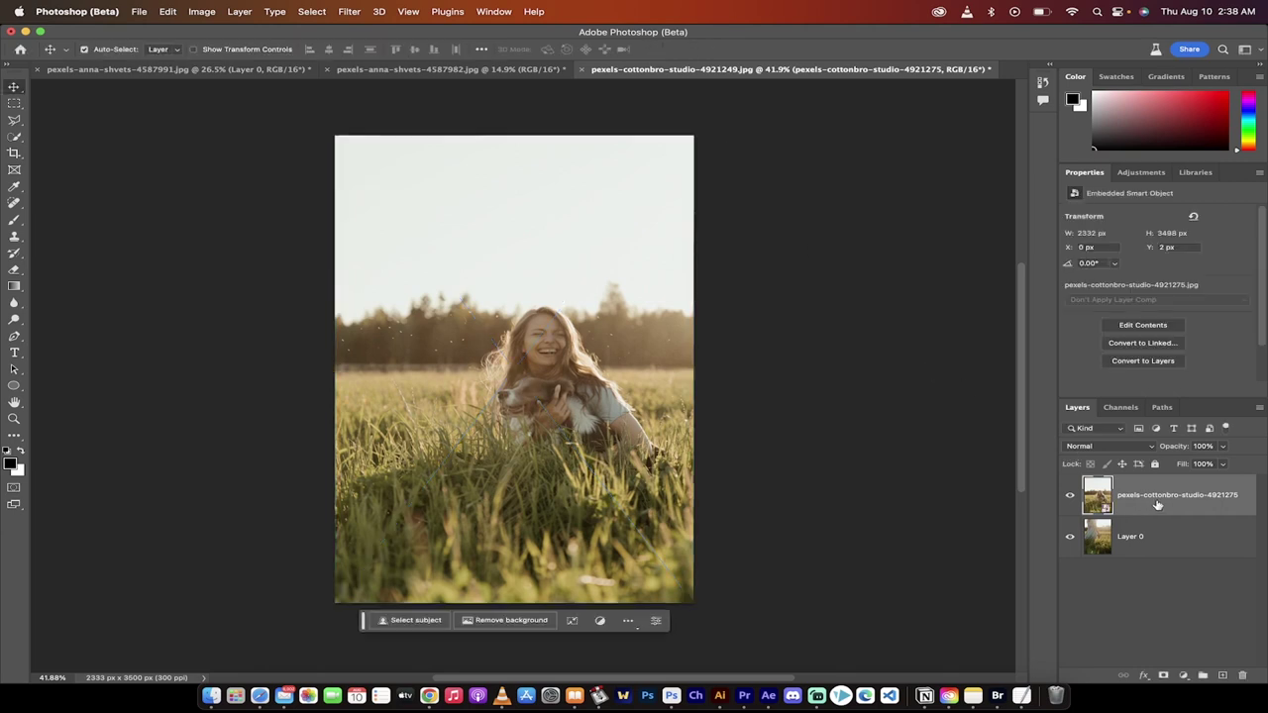
Drag the woman-with-dog layer right, off the canvas to X 2902 px.
scroll(855, 425, "right", 3)
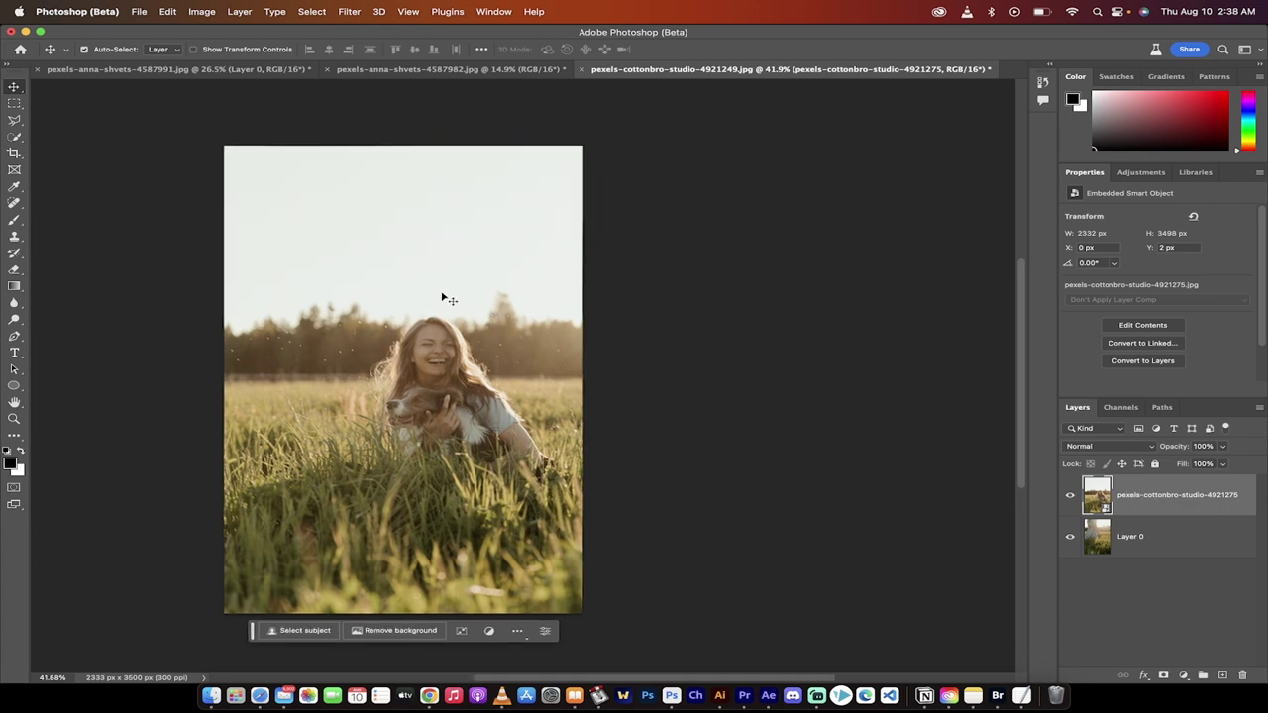
left_click_drag(356, 260, 805, 269)
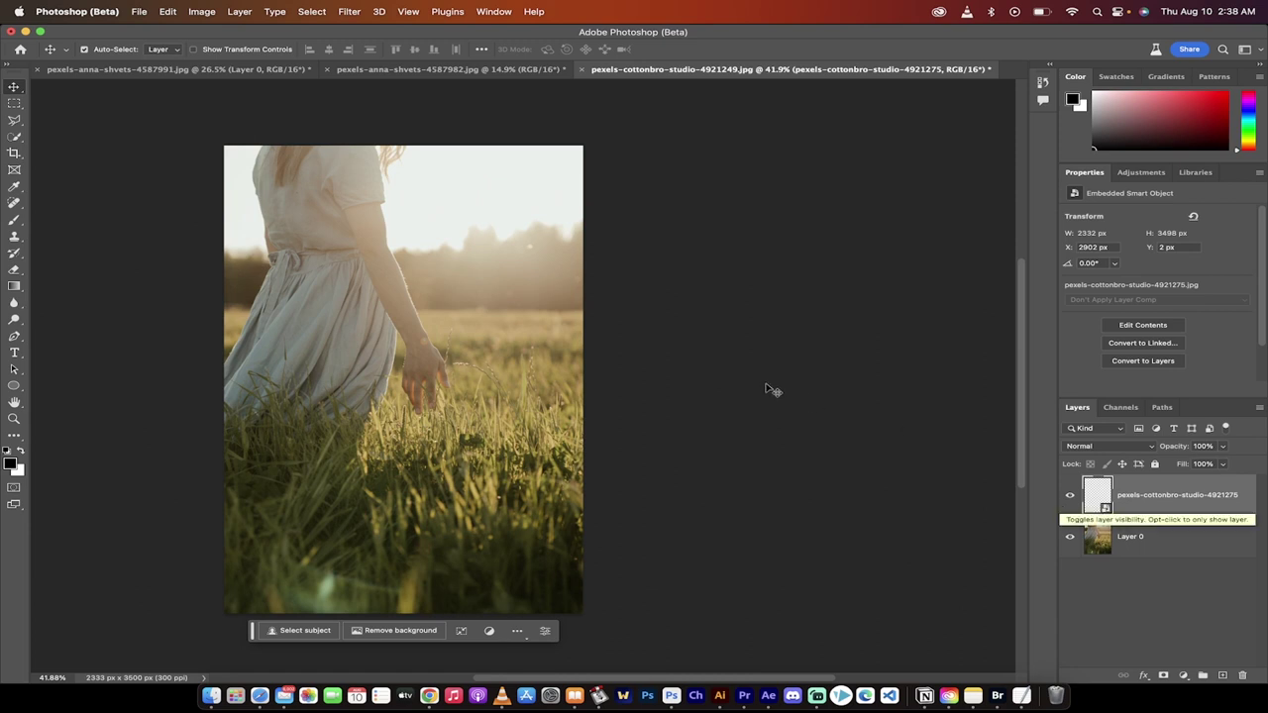
left_click(202, 10)
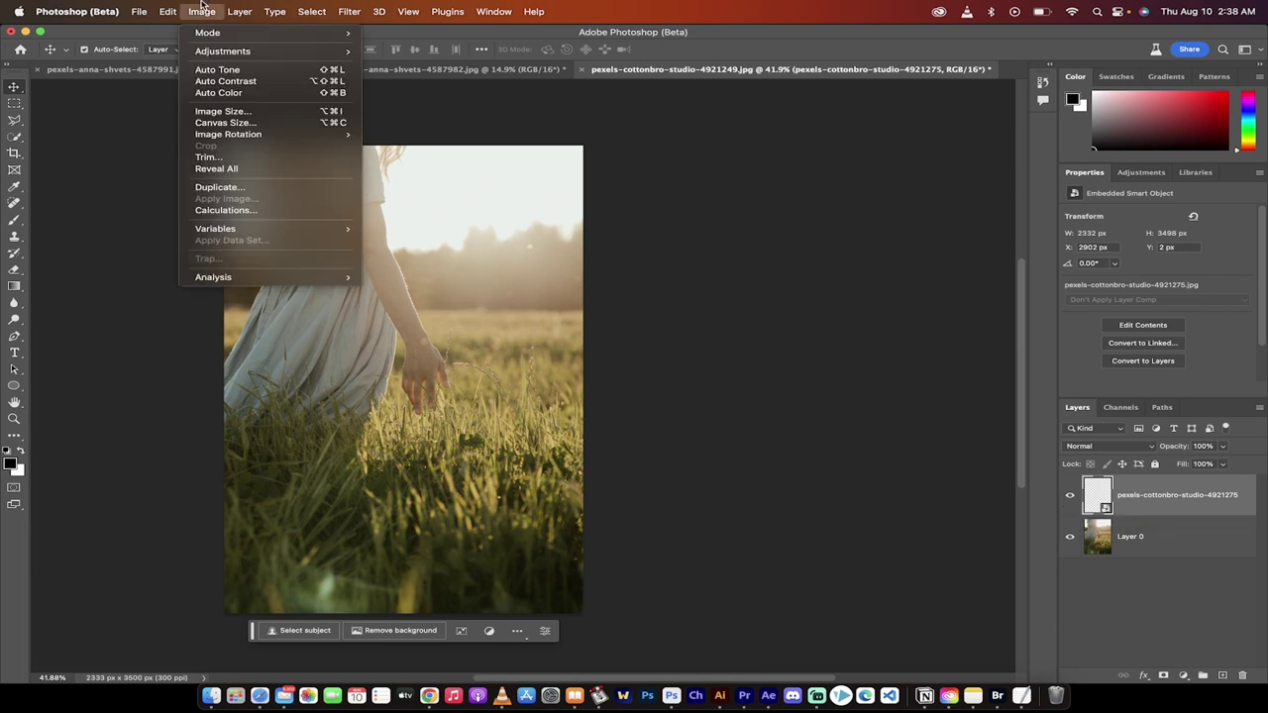
left_click(223, 168)
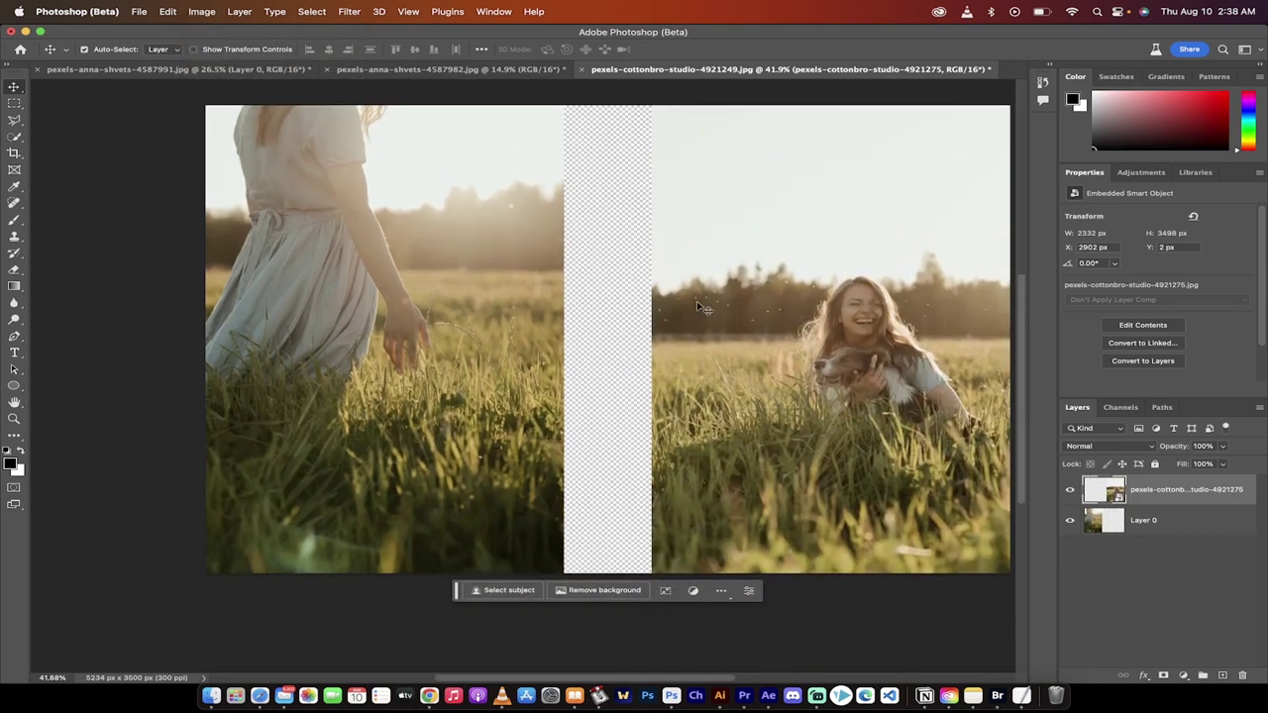
scroll(697, 352, "up", 2)
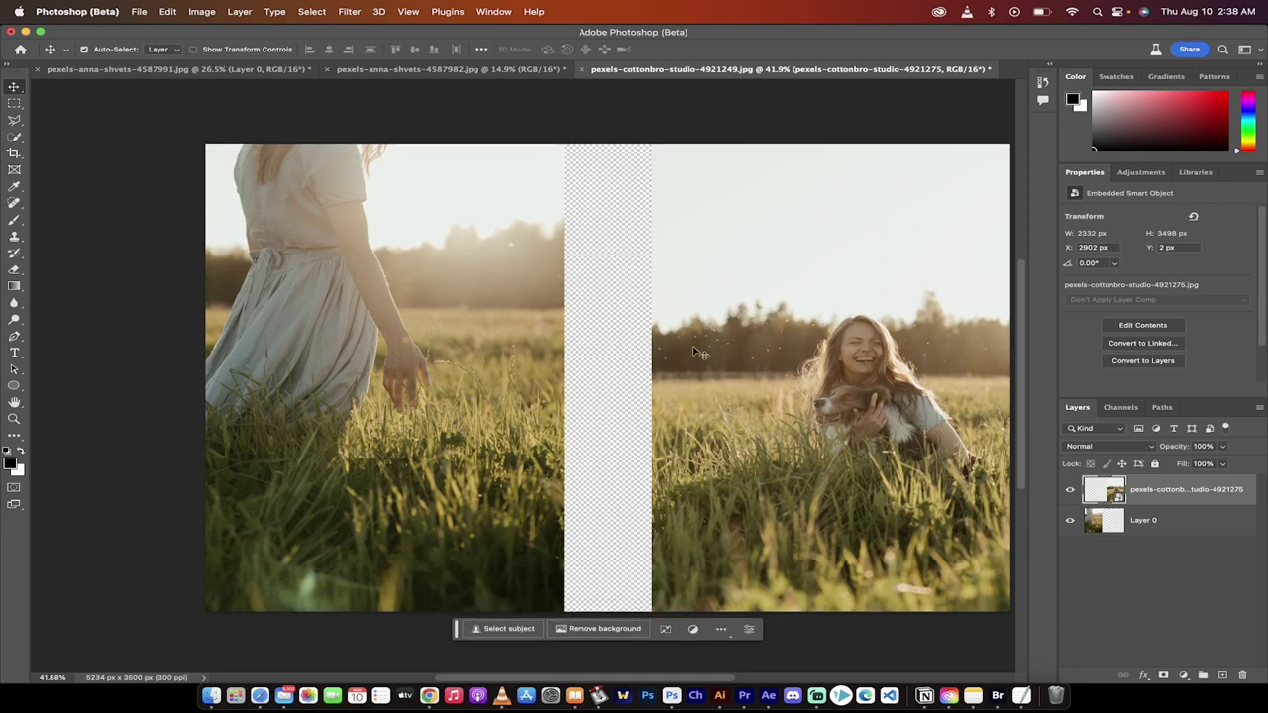
scroll(689, 351, "right", 2)
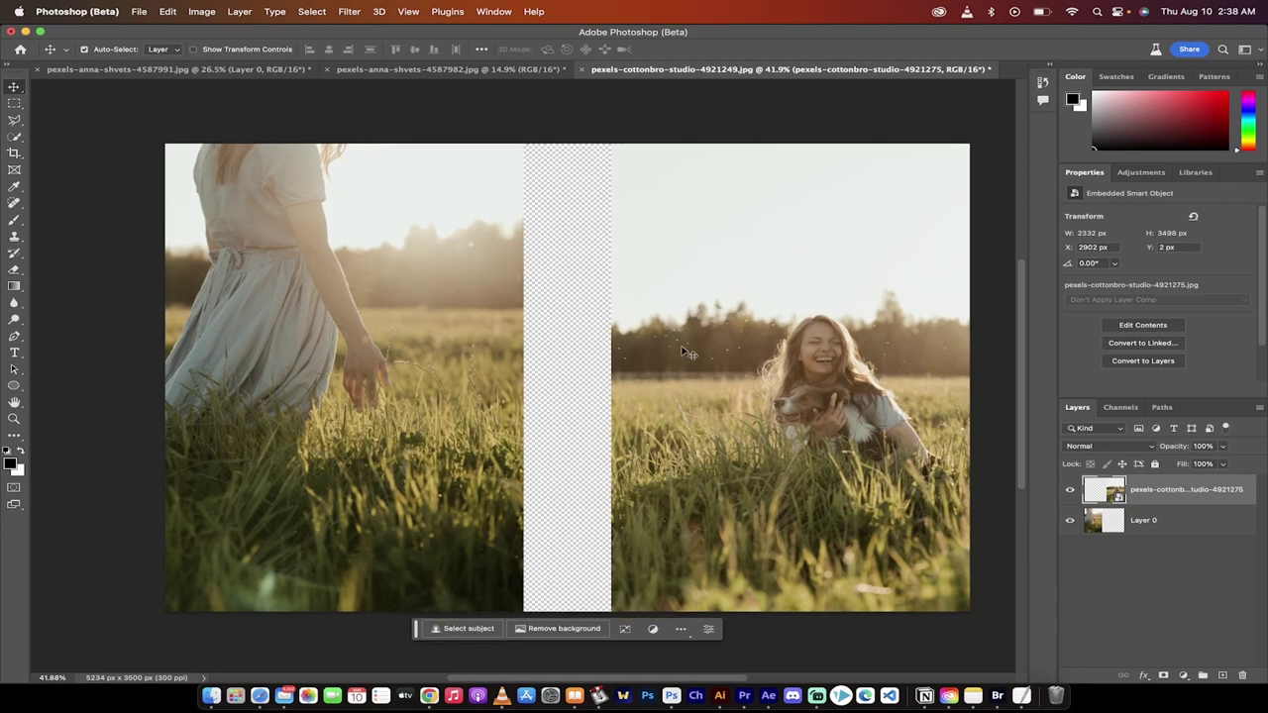
scroll(681, 350, "right", 2)
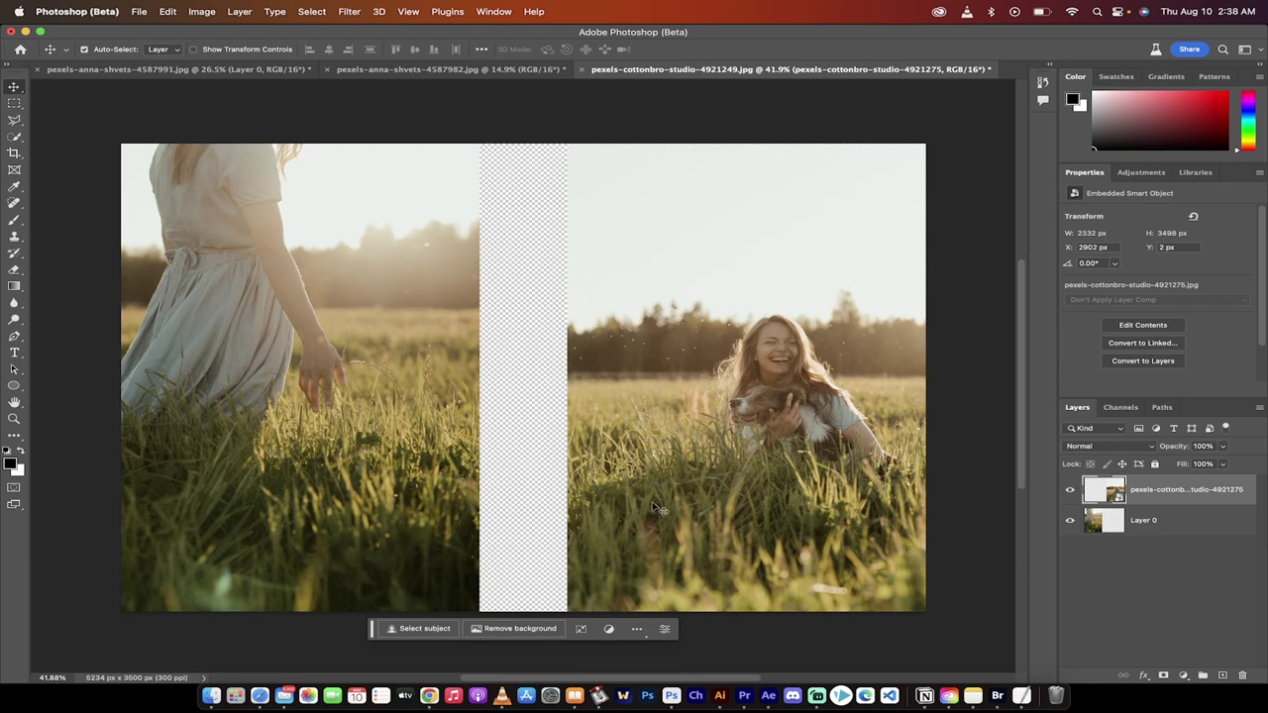
scroll(400, 459, "down", 2)
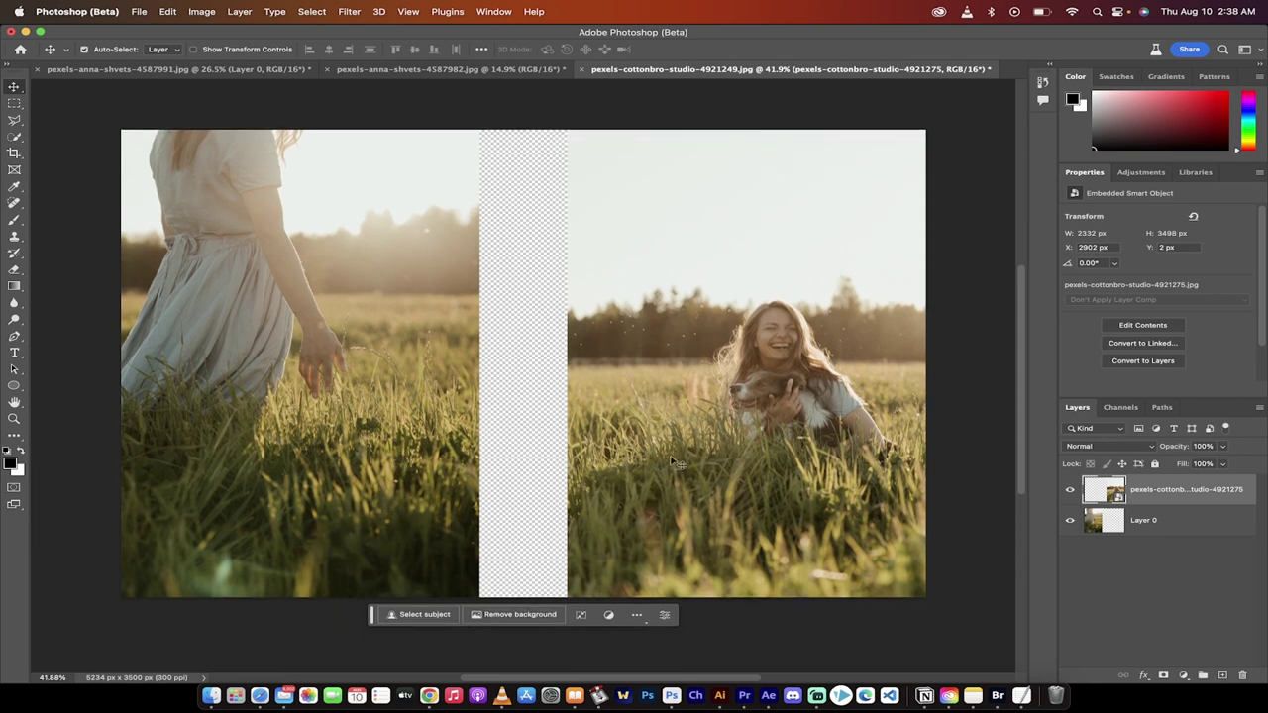
left_click_drag(681, 459, 693, 426)
key("super+z")
key("super+z")
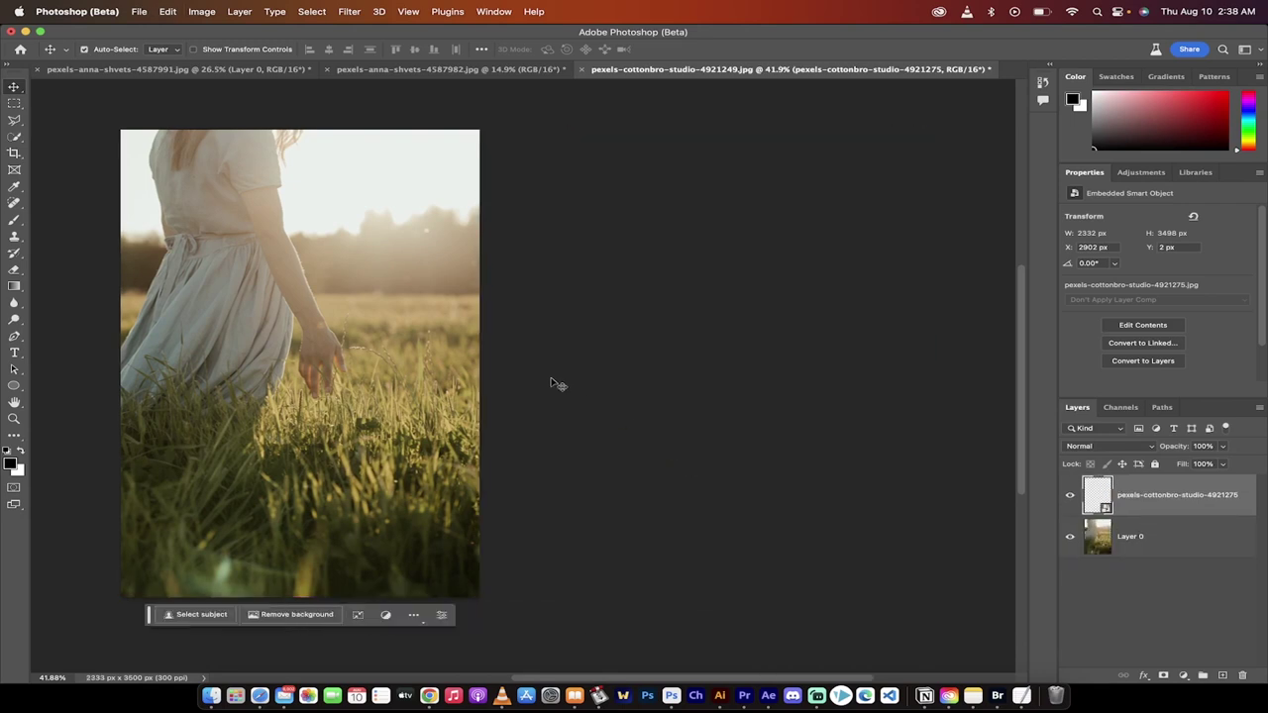
key("super+shift+z")
key("super+shift+z")
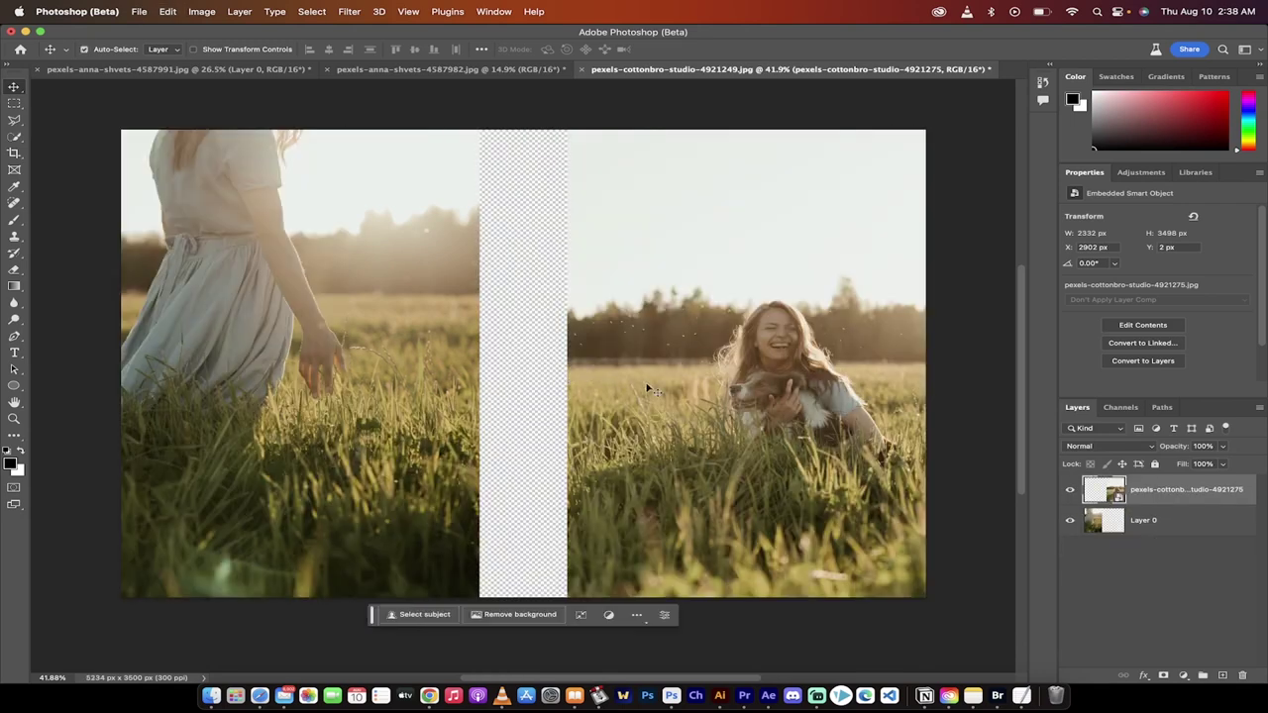
scroll(659, 386, "right", 2)
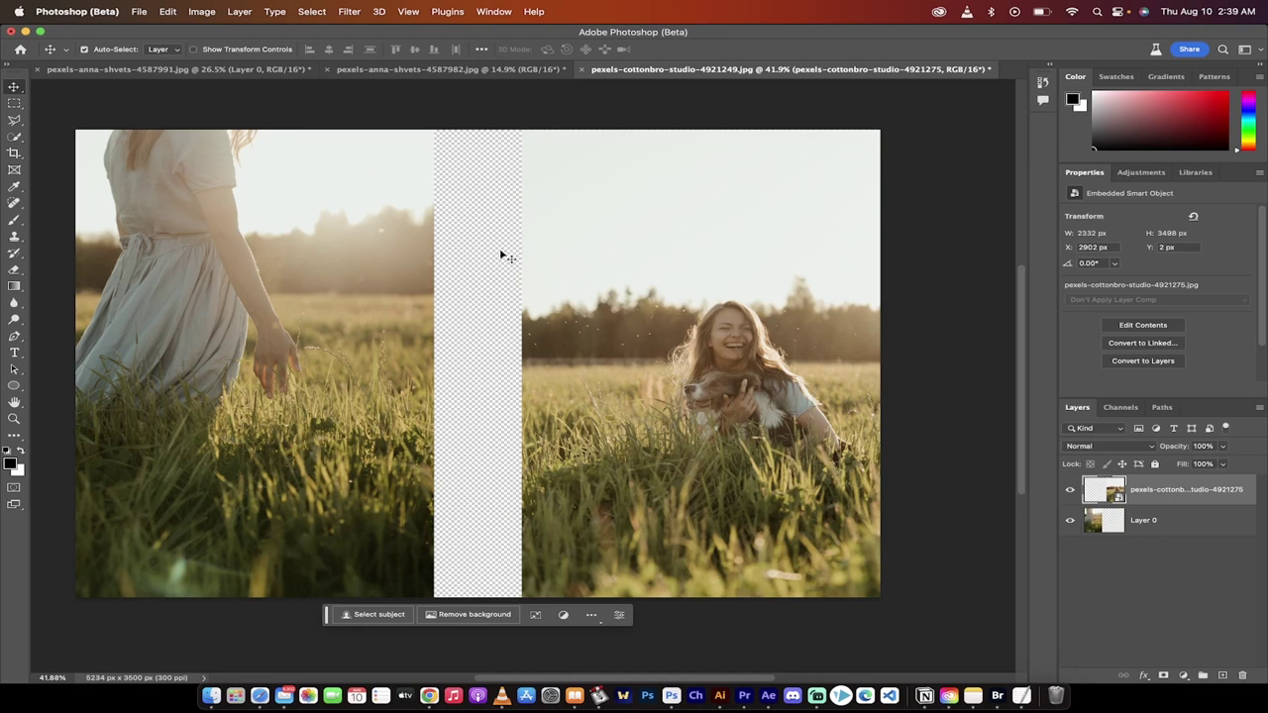
scroll(610, 282, "down", 3)
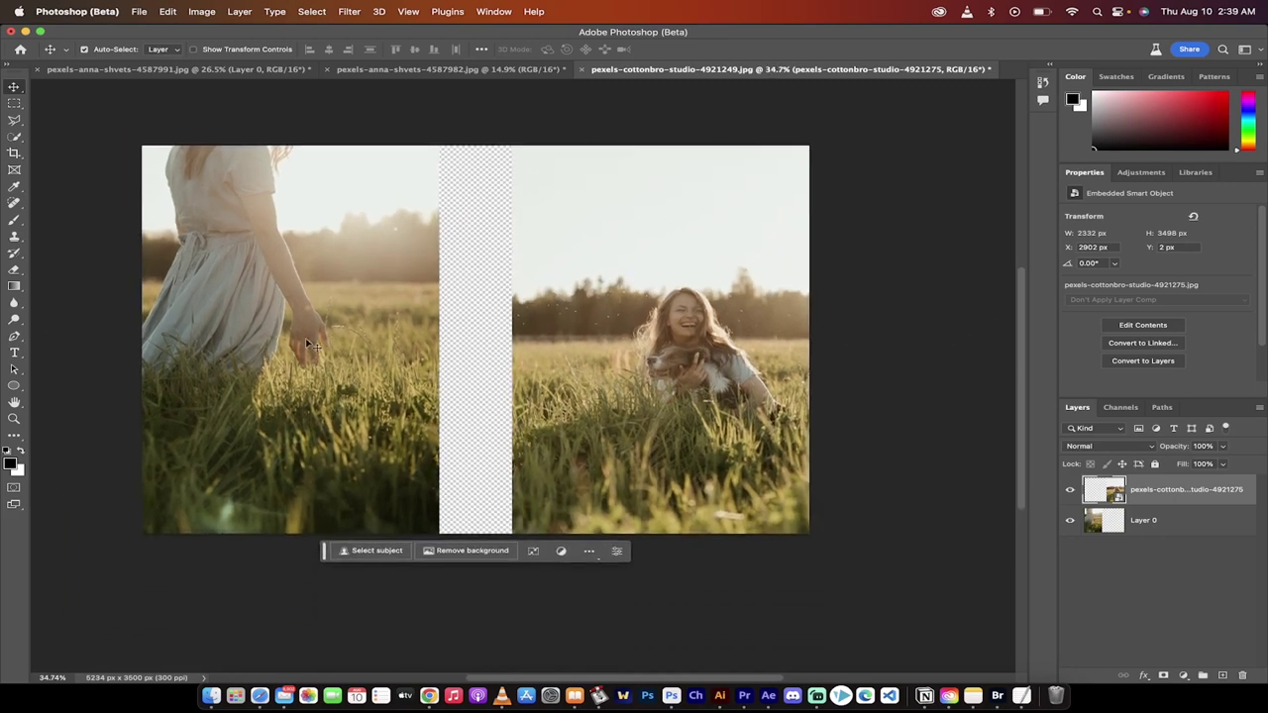
left_click(697, 372)
Scale the woman-with-dog layer to about 134% (3127 × 4690 px) and nudge it to Y −1085 px.
key("super")
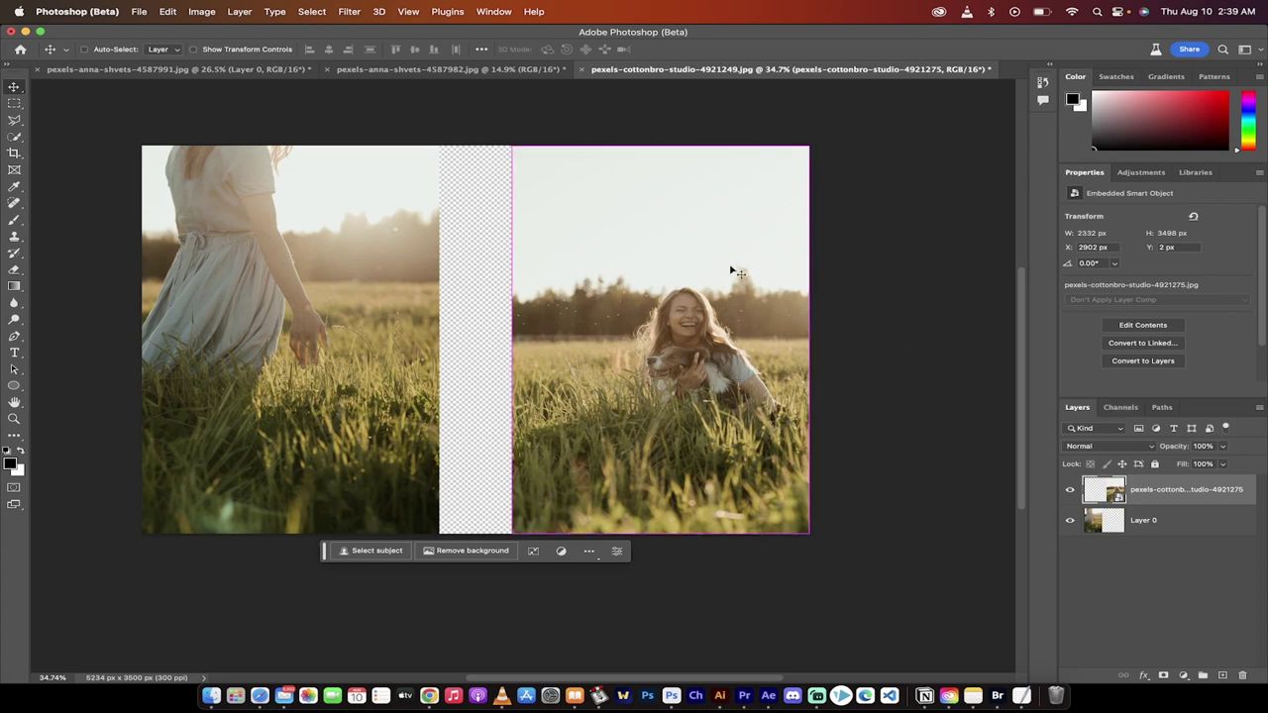
key("super+t")
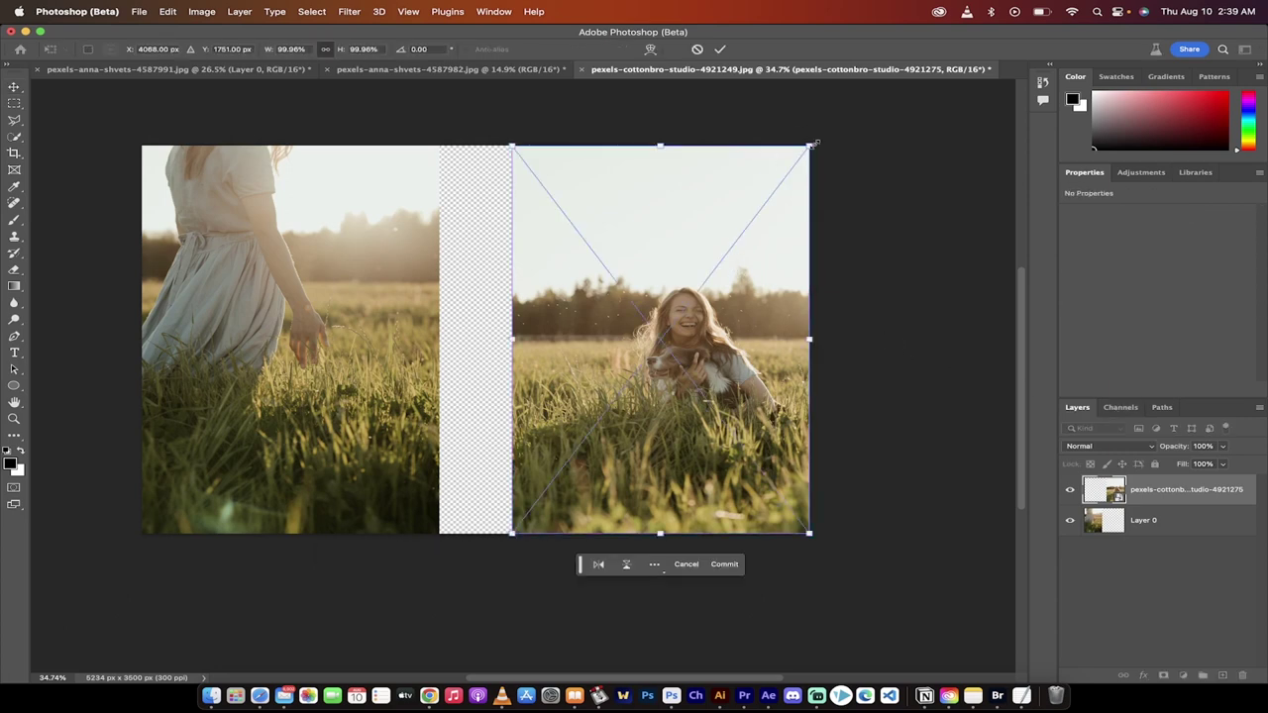
left_click_drag(810, 144, 946, 85)
left_click_drag(603, 333, 593, 341)
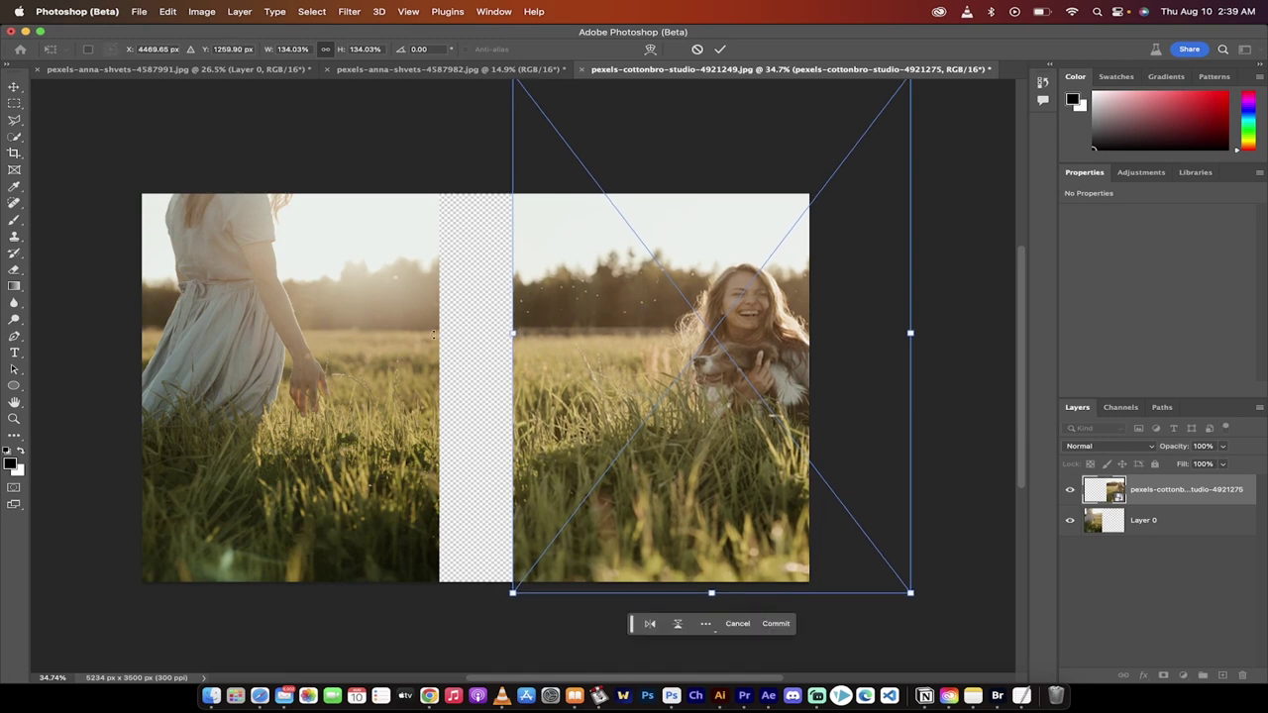
key("Return")
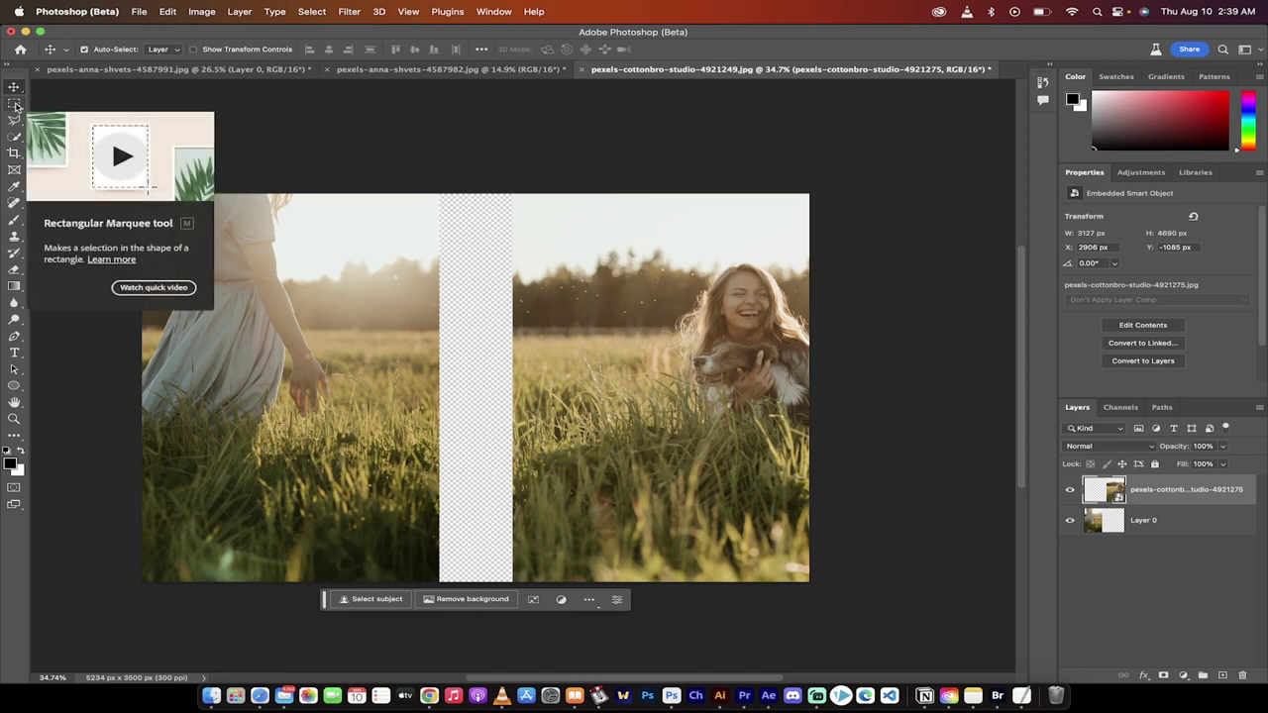
Draw an 864 × 3500 px marquee over the transparent gap and bring up the Generative Fill prompt.
left_click_drag(16, 104, 64, 103)
left_click_drag(424, 194, 532, 588)
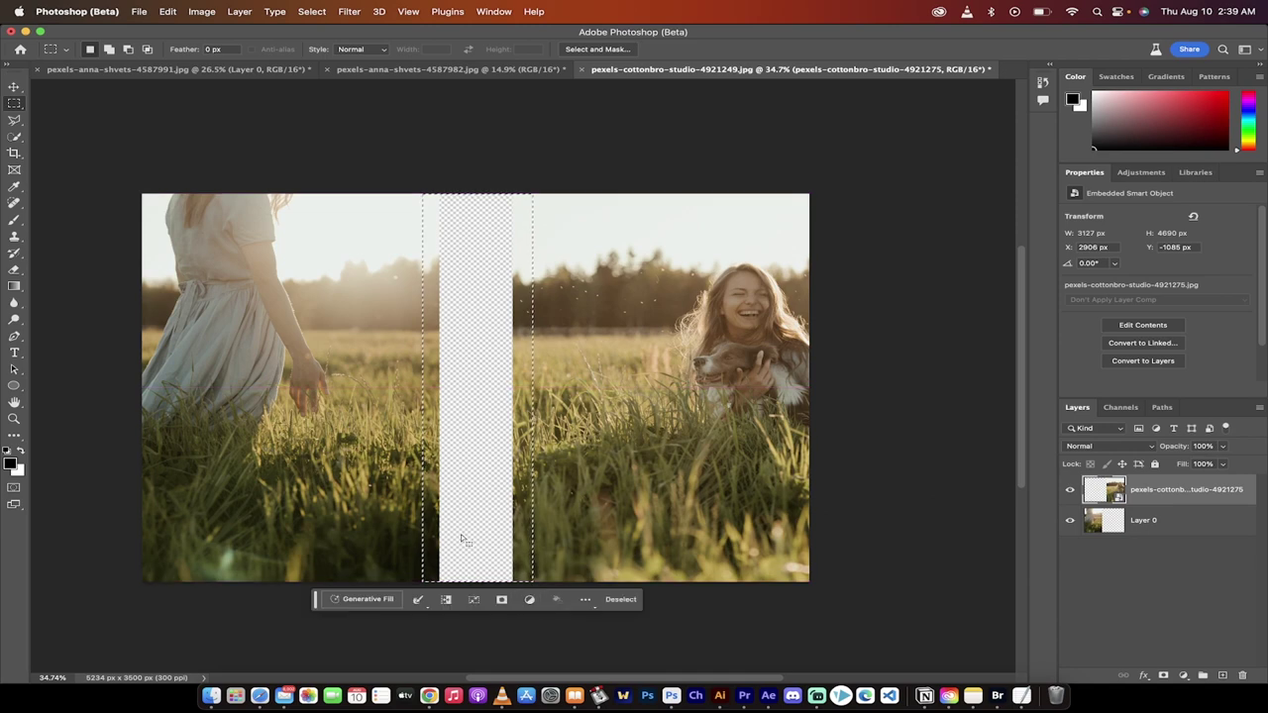
left_click(375, 600)
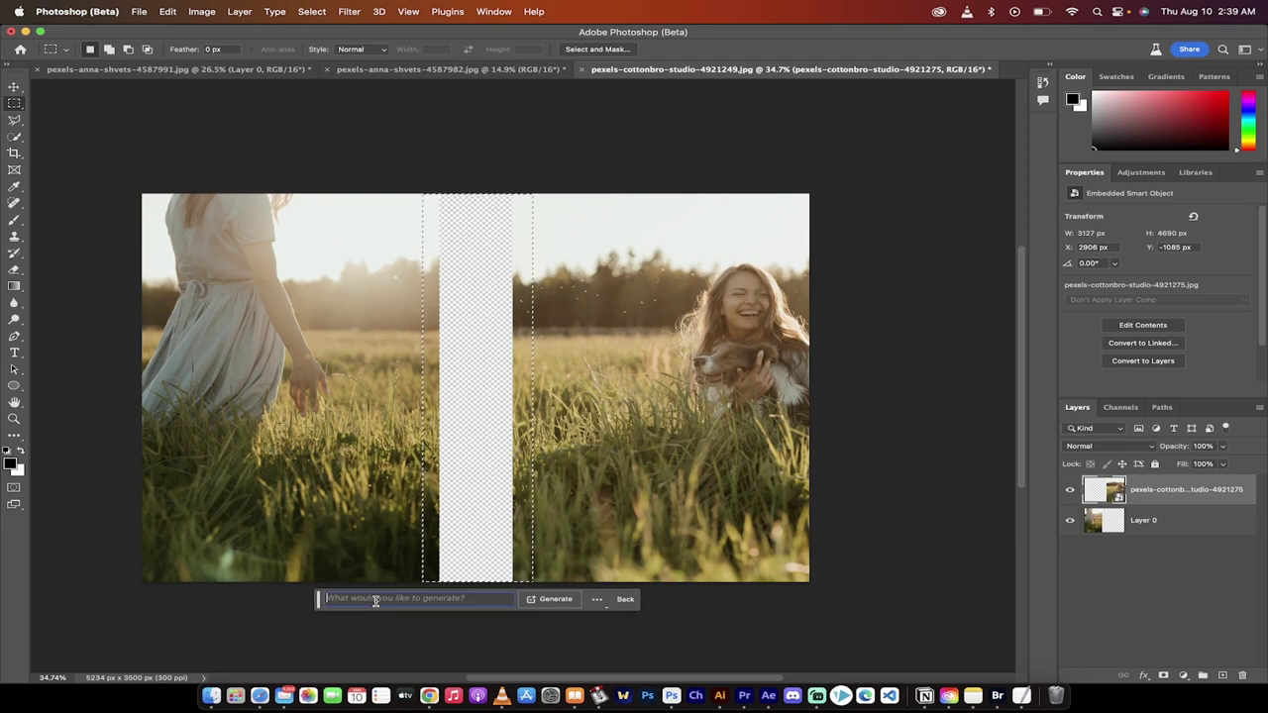
Generate fill for the gap, preview all three variations, and keep variation 1/3.
left_click(545, 600)
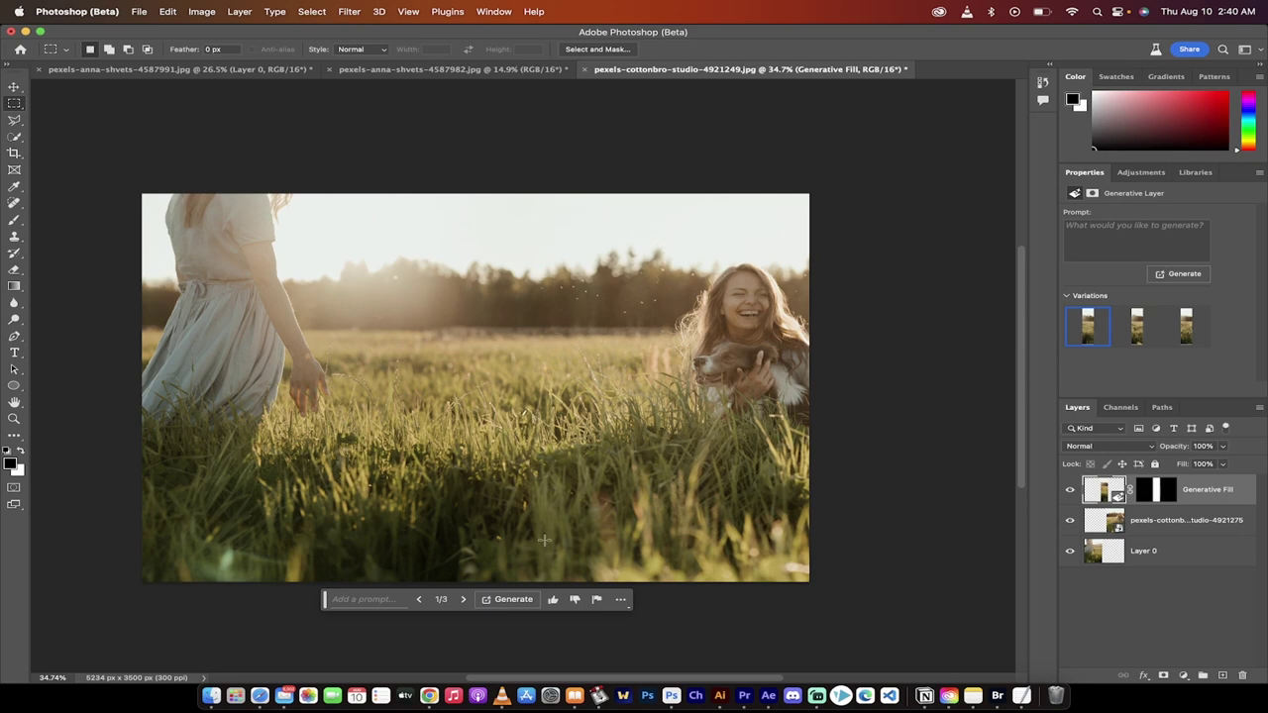
left_click(464, 600)
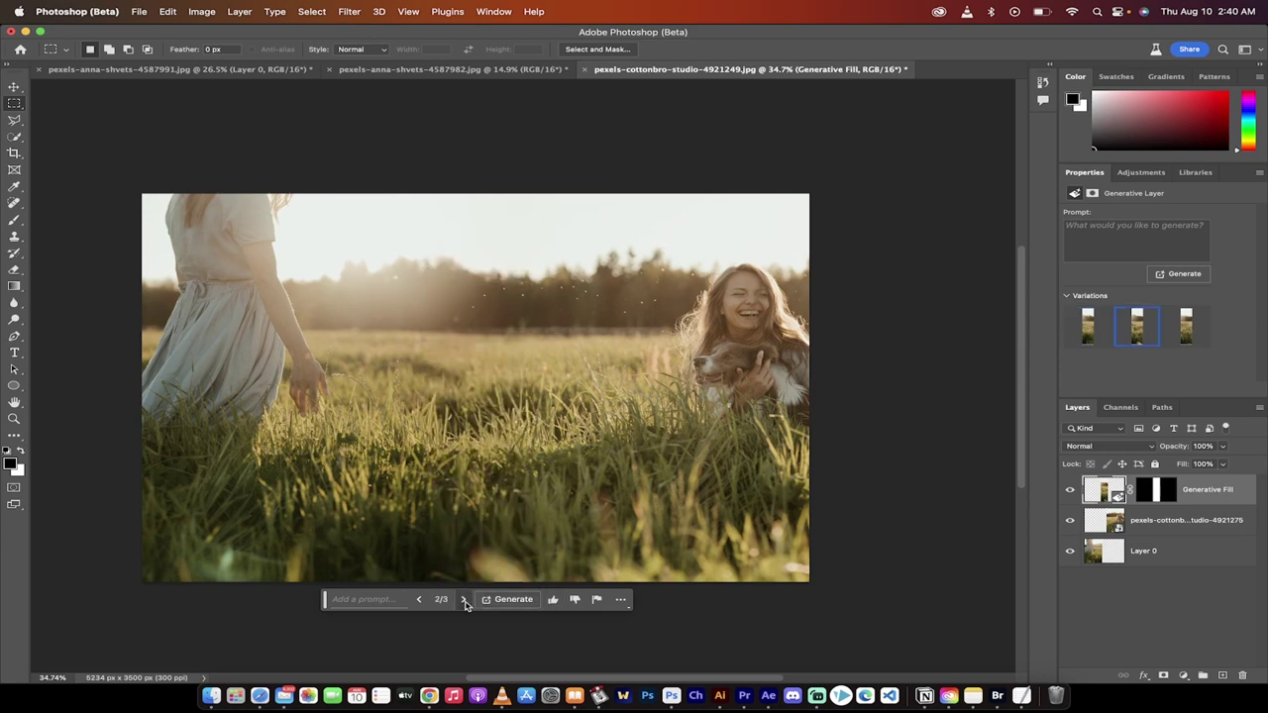
left_click(464, 600)
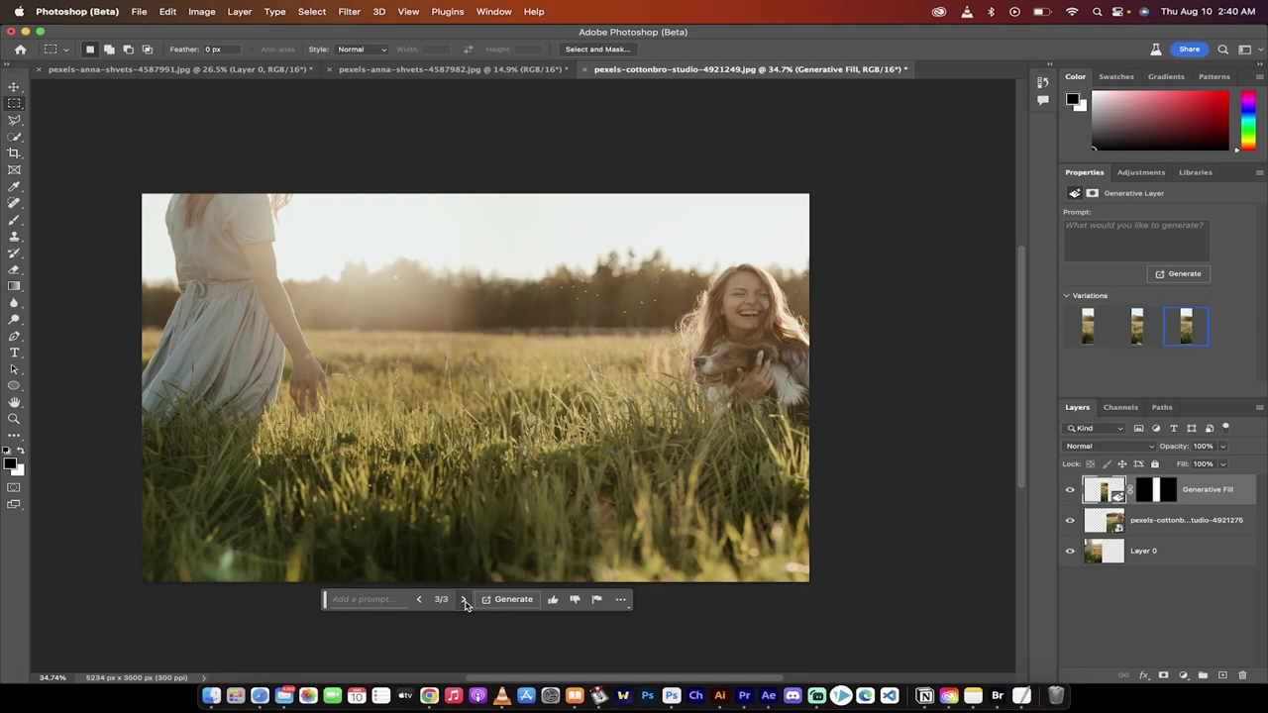
left_click(421, 600)
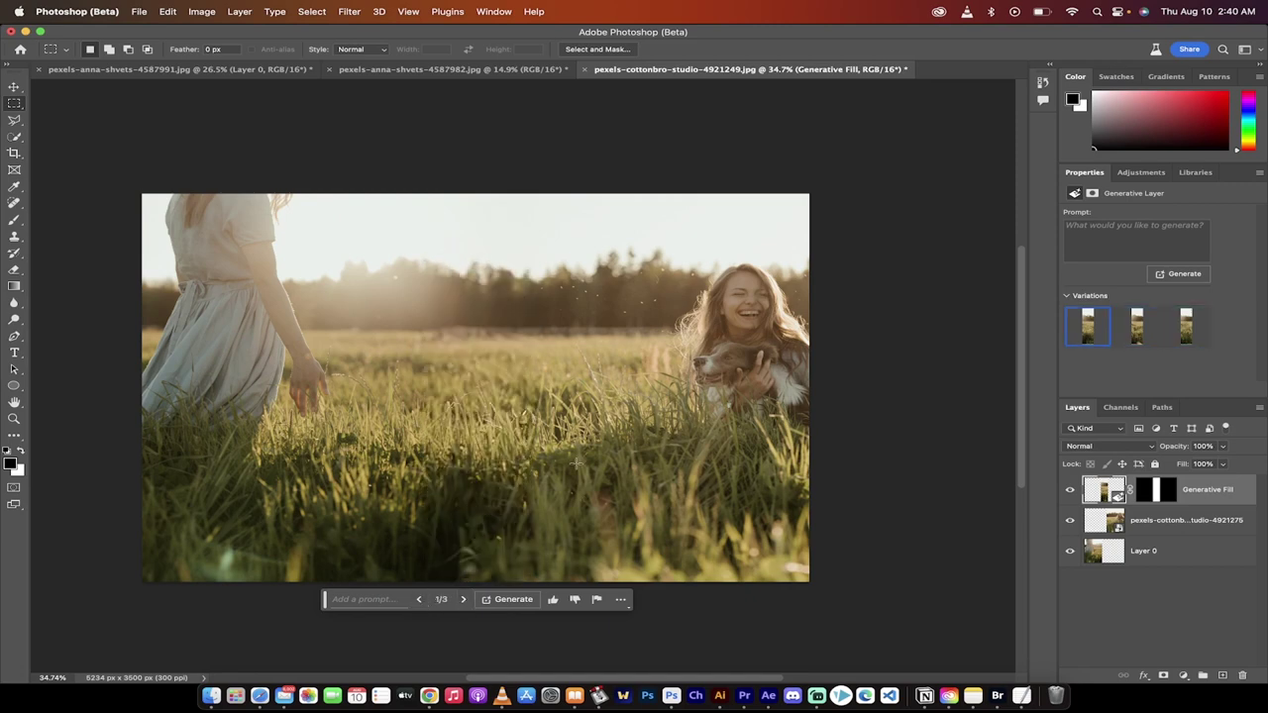
scroll(644, 564, "down", 5)
scroll(644, 565, "left", 3)
scroll(937, 538, "up", 3)
scroll(936, 538, "right", 2)
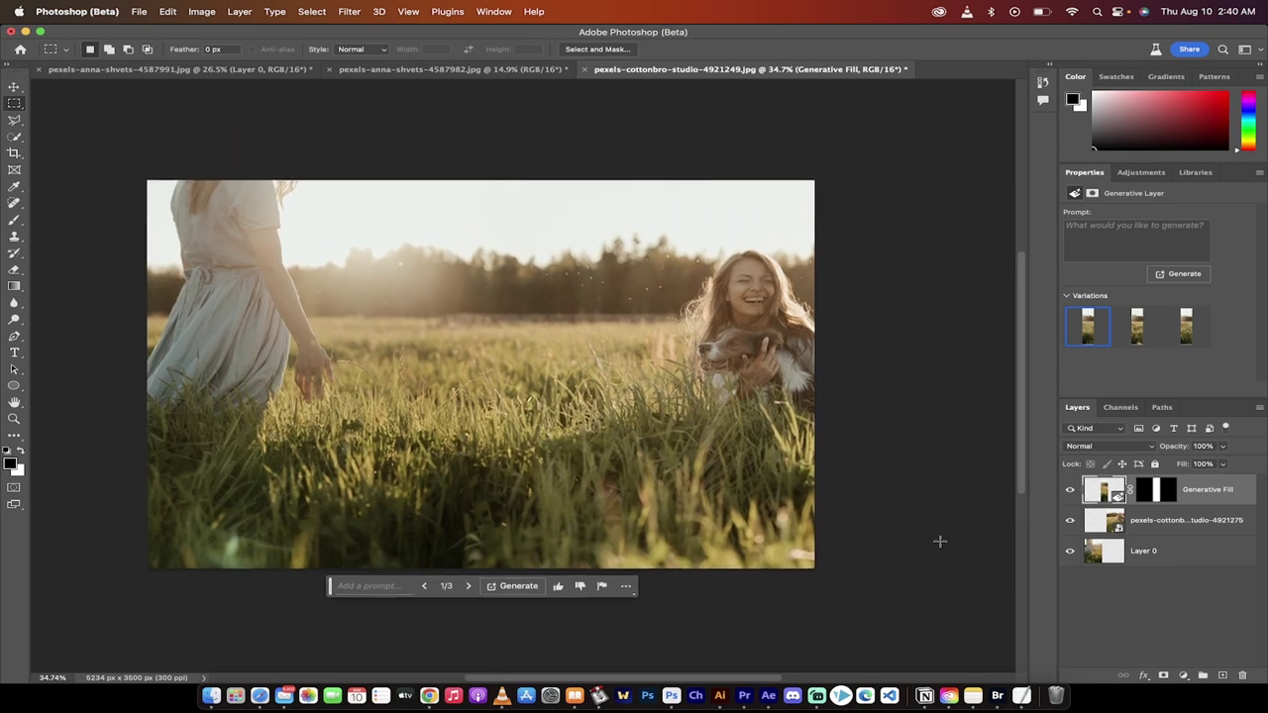
Switch to the Move tool, then open and dismiss the File menu without choosing anything.
left_click(14, 87)
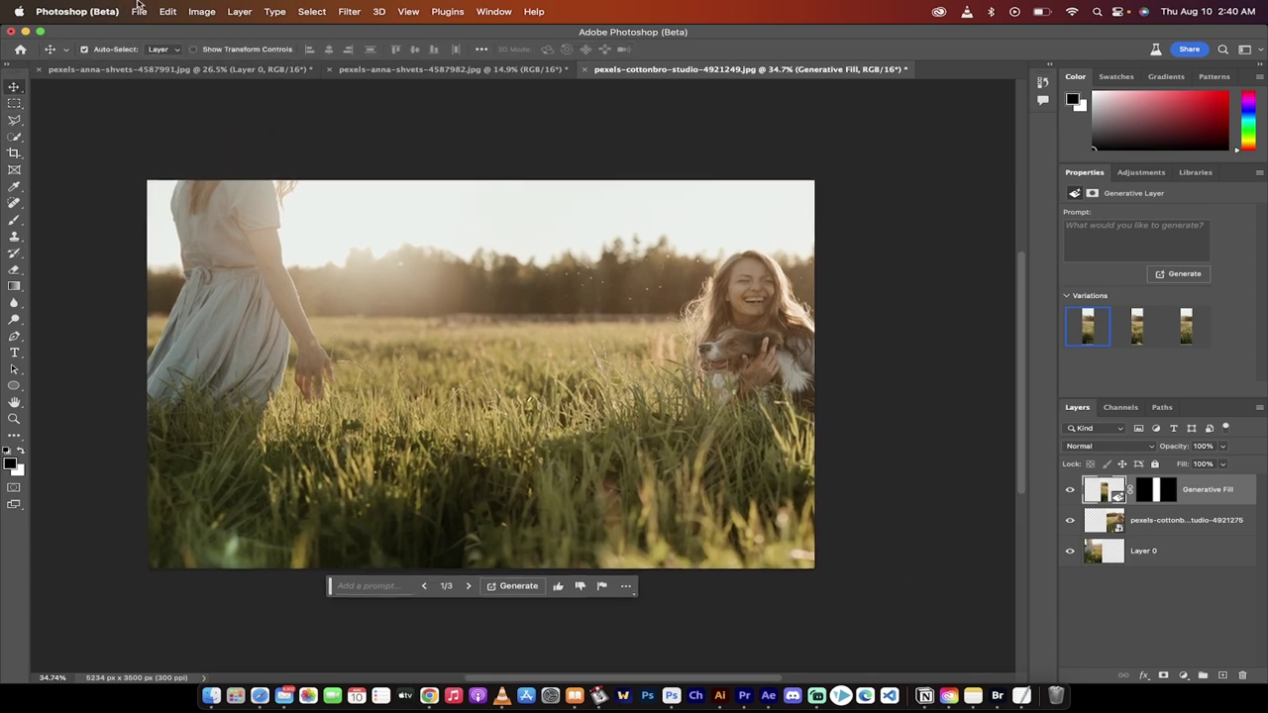
left_click(140, 10)
left_click(380, 117)
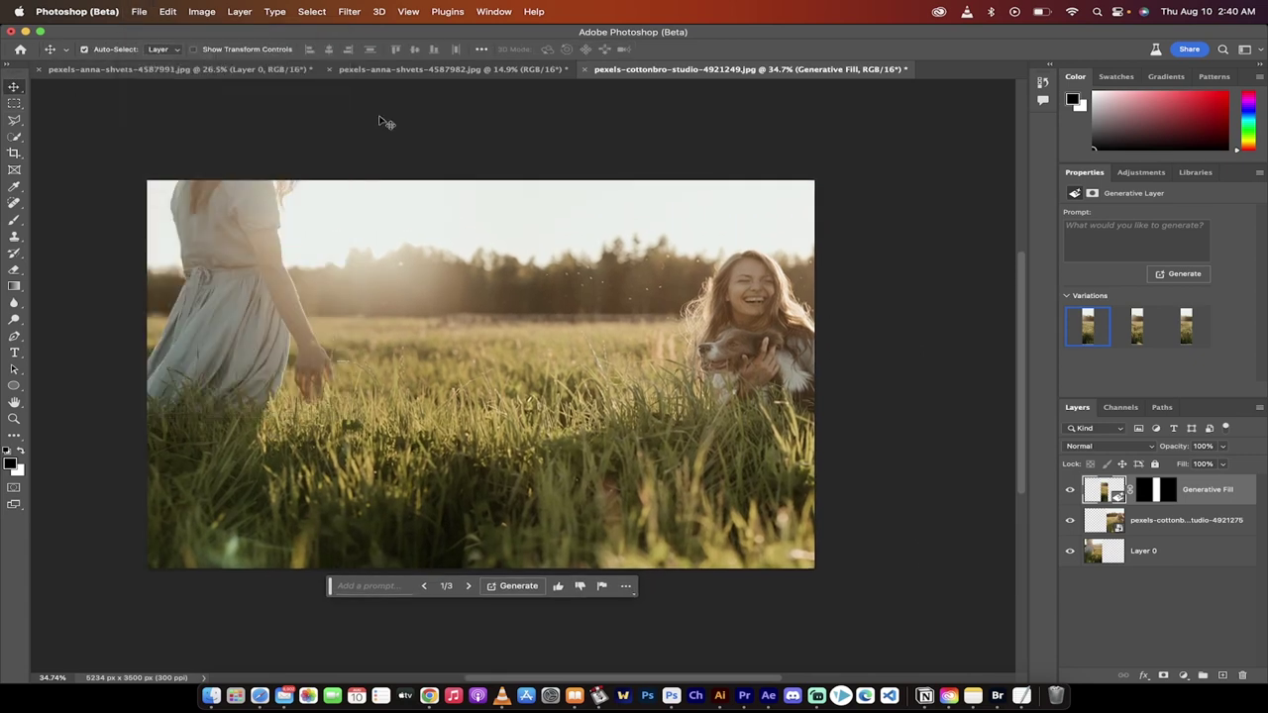